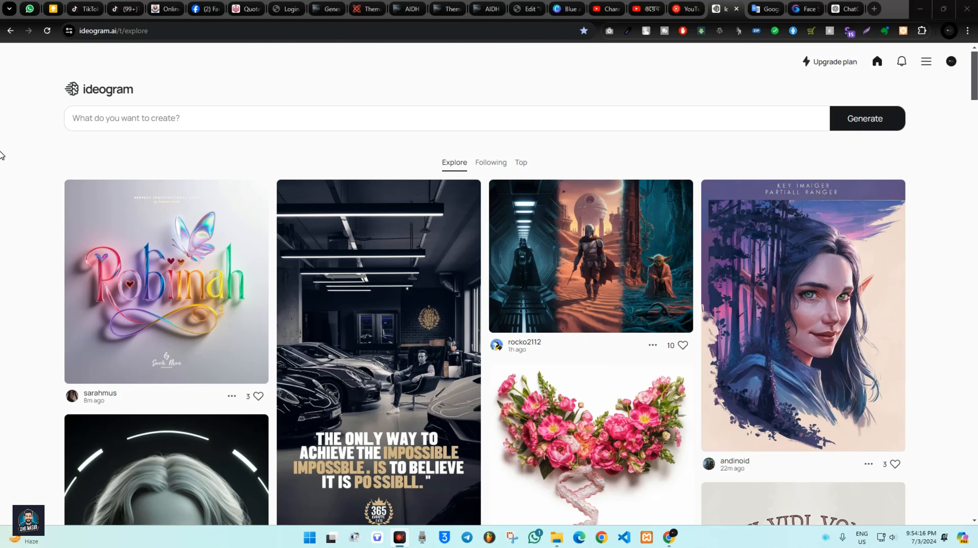
Switch to the travel channel's browser profile and open a new tab there.
{"action": "left_click", "coordinate": [951, 31]}
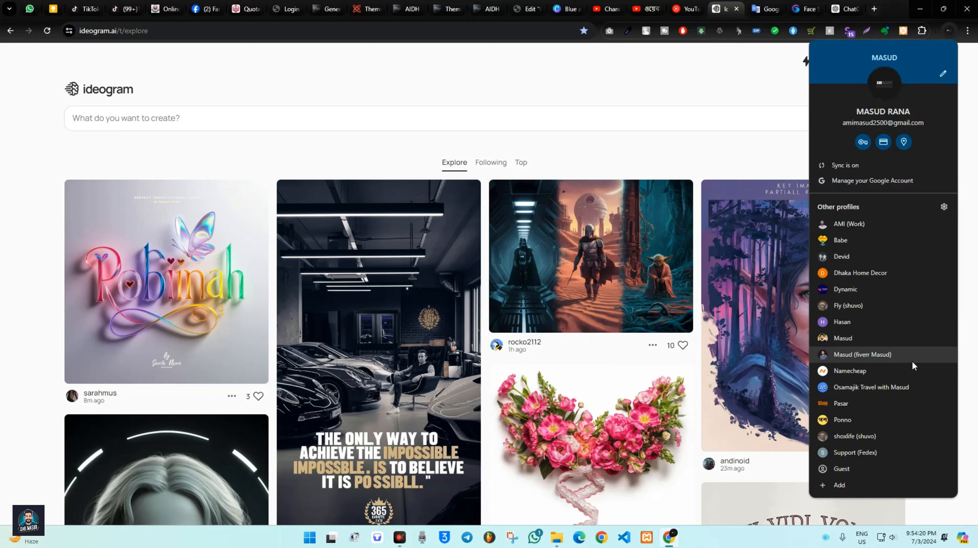
{"action": "left_click", "coordinate": [871, 389]}
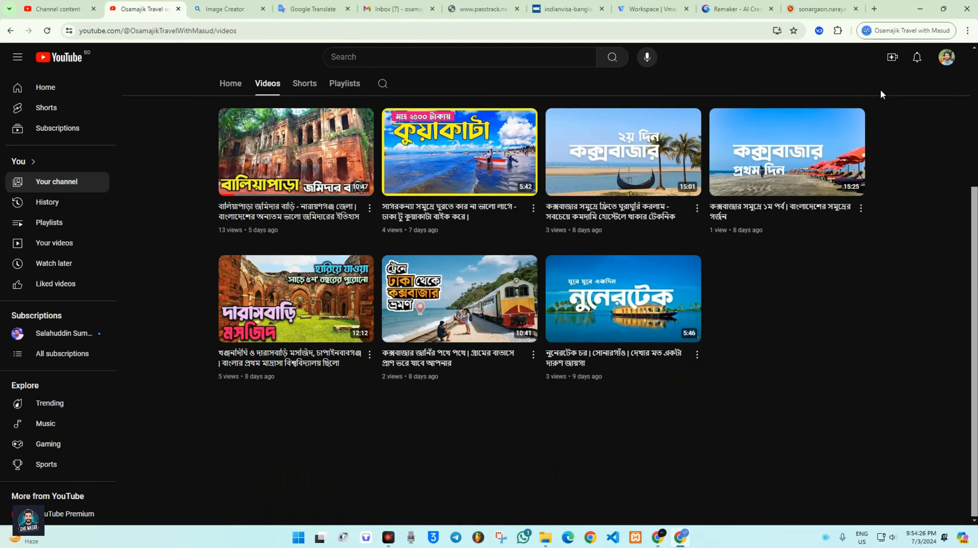
{"action": "left_click", "coordinate": [875, 8]}
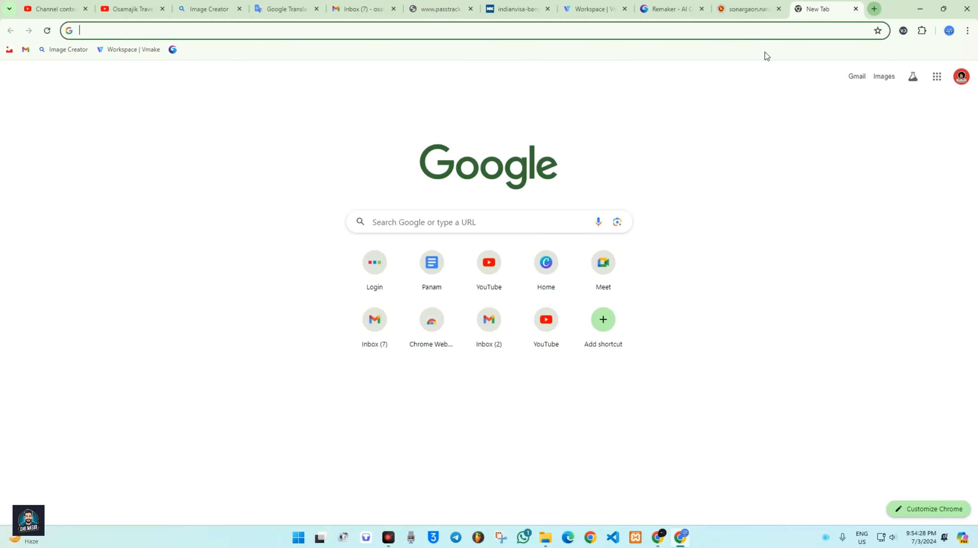
Search Google for "ideogram" and open the official Ideogram website from the results.
{"action": "type", "text": "id"}
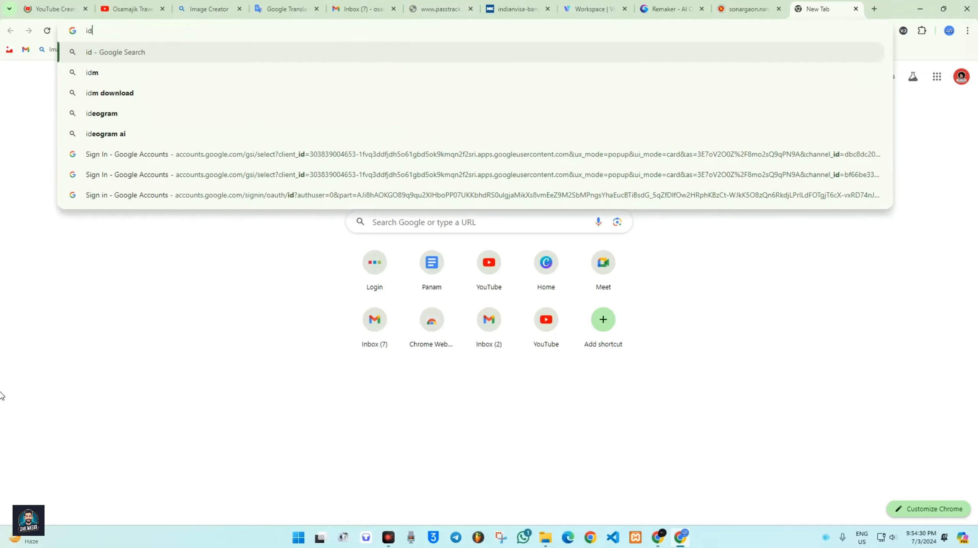
{"action": "type", "text": "eogram.ai"}
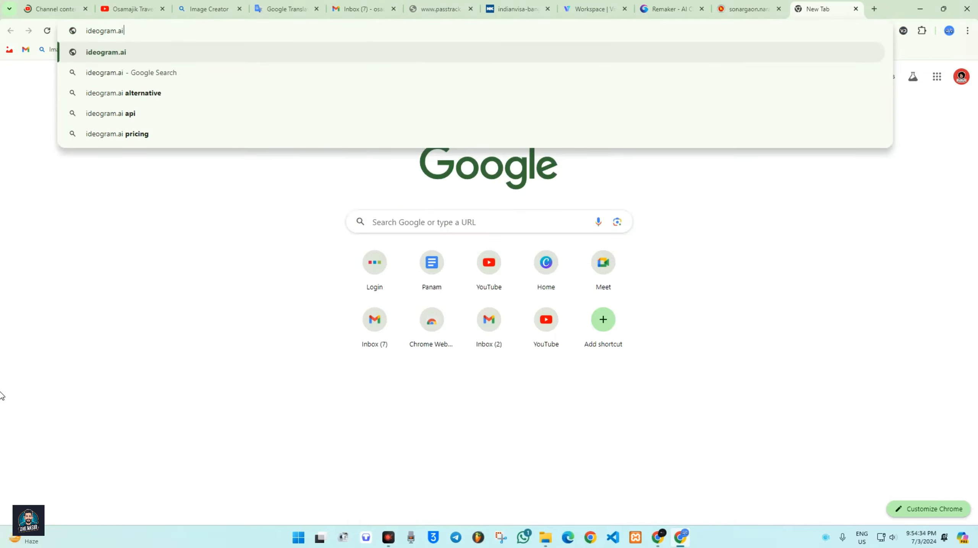
{"action": "key", "text": "BackSpace"}
{"action": "key", "text": "BackSpace"}
{"action": "key", "text": "BackSpace"}
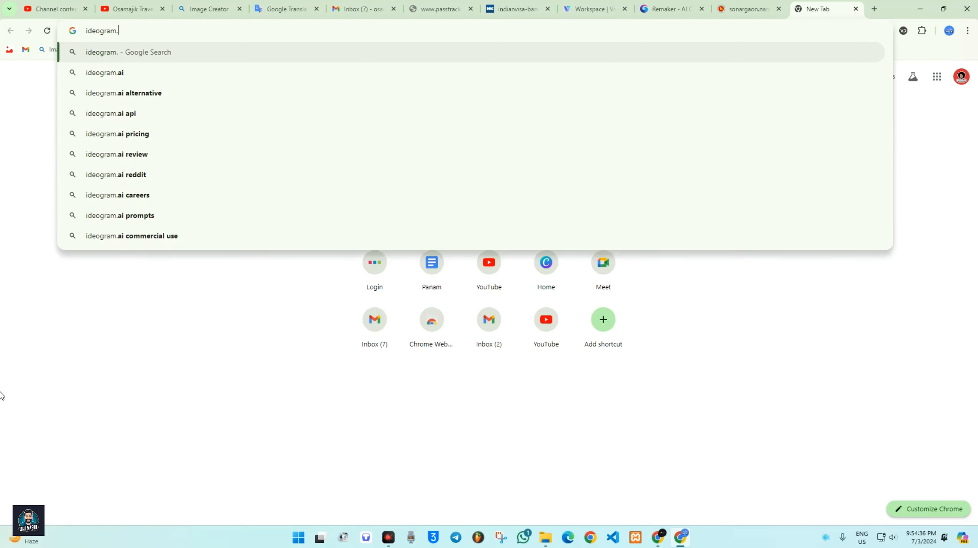
{"action": "key", "text": "Return"}
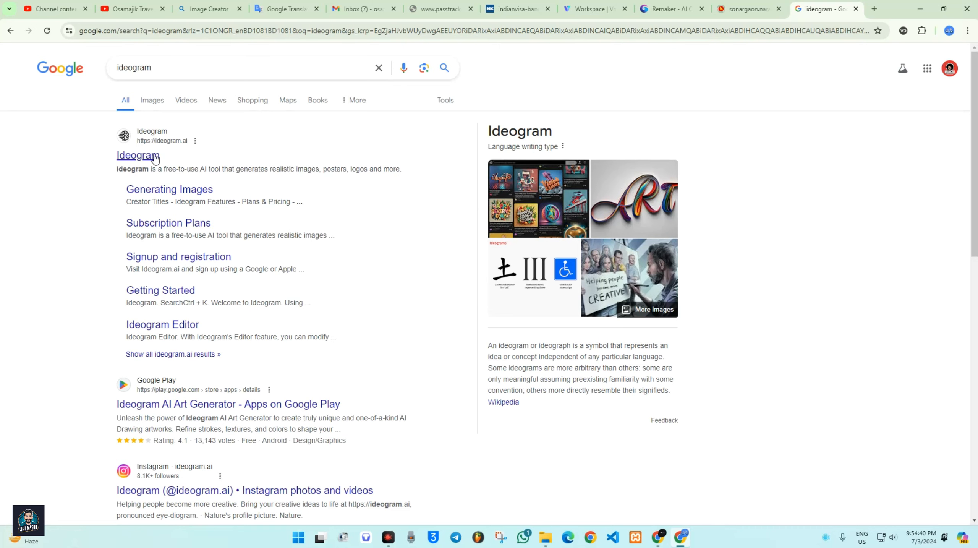
{"action": "left_click", "coordinate": [137, 160]}
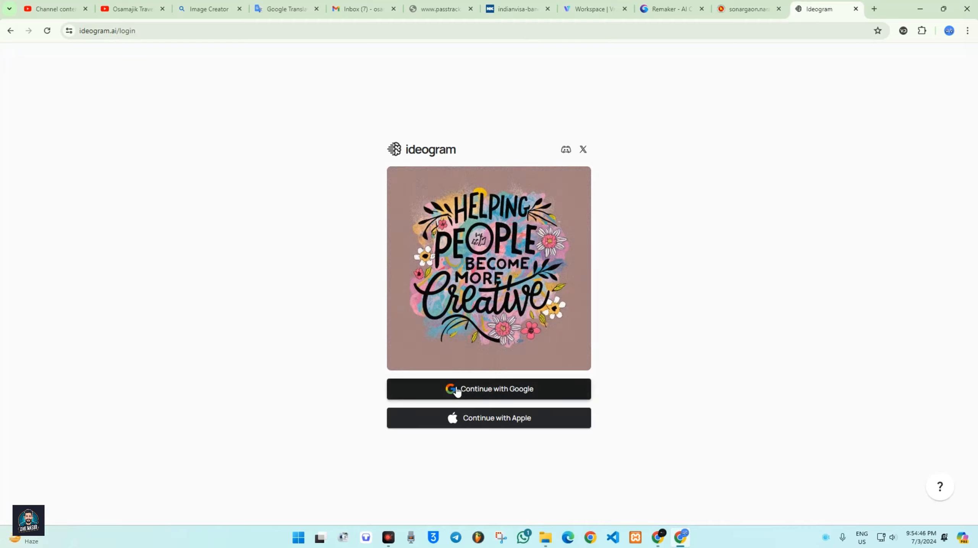
Sign in to Ideogram with the travel channel's Google account and approve sharing the account details.
{"action": "left_click", "coordinate": [534, 393]}
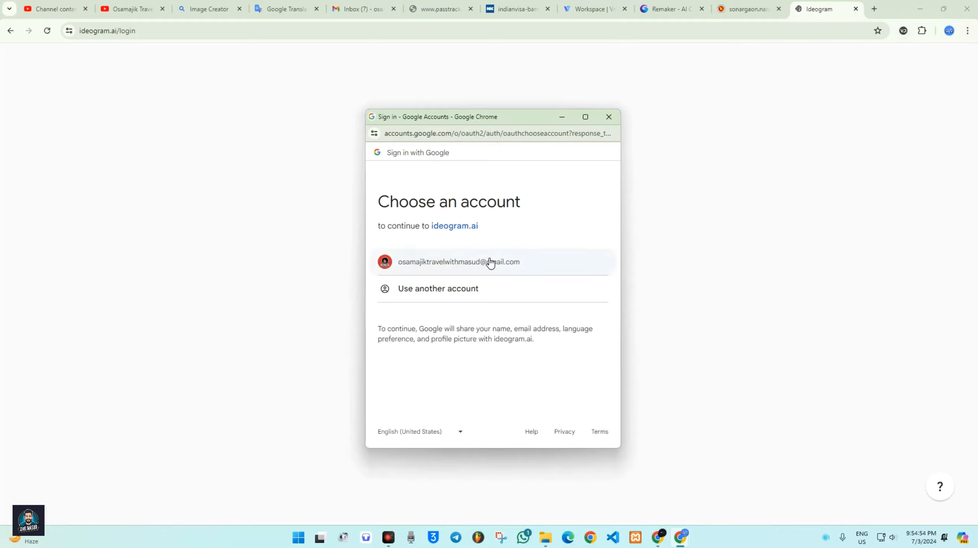
{"action": "left_click", "coordinate": [467, 260]}
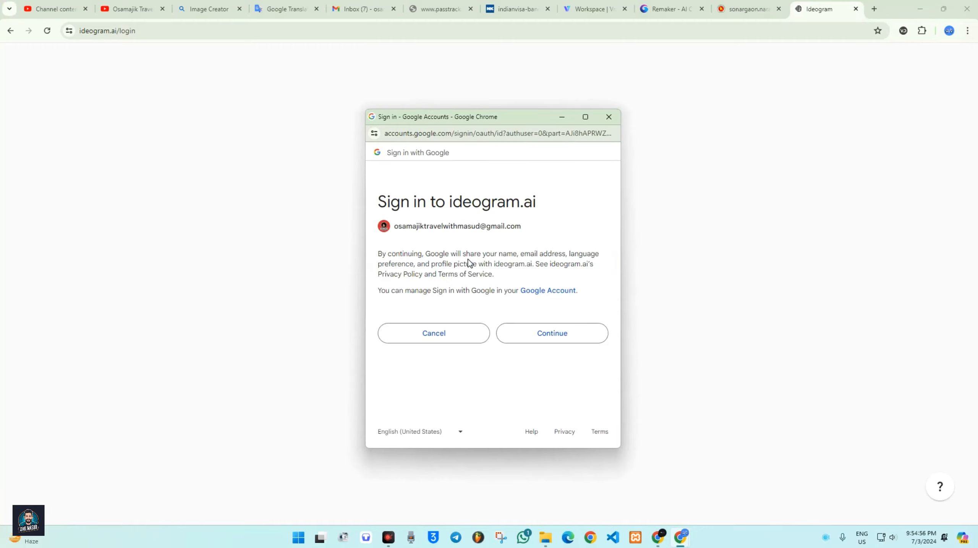
{"action": "left_click", "coordinate": [555, 334]}
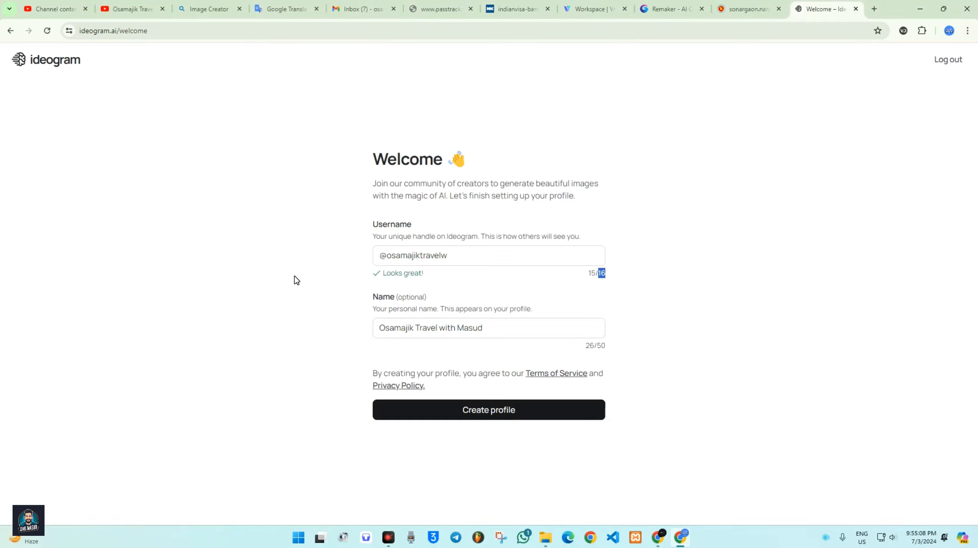
Remove the trailing "w" from the suggested username and create the Ideogram profile.
{"action": "left_click_drag", "start_coordinate": [444, 257], "coordinate": [518, 260]}
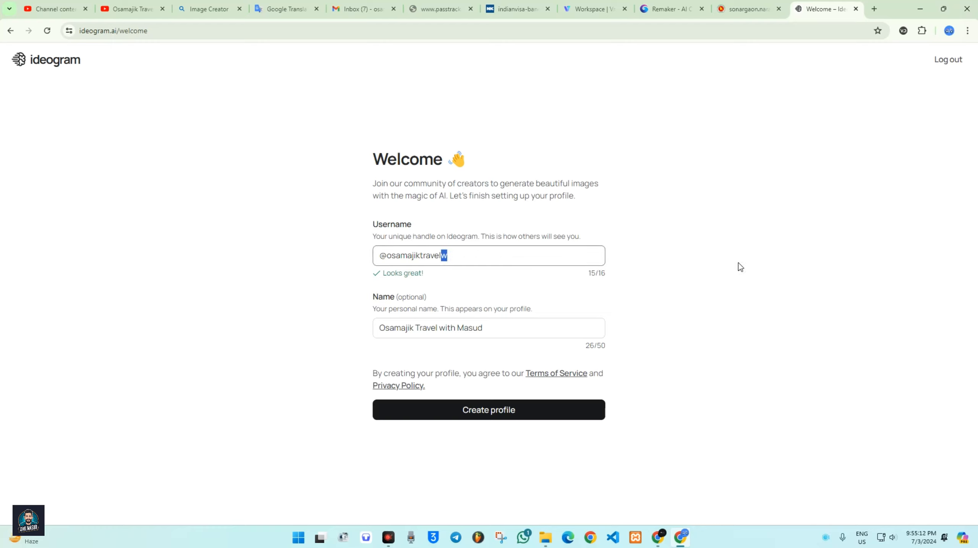
{"action": "key", "text": "BackSpace"}
{"action": "left_click", "coordinate": [708, 286]}
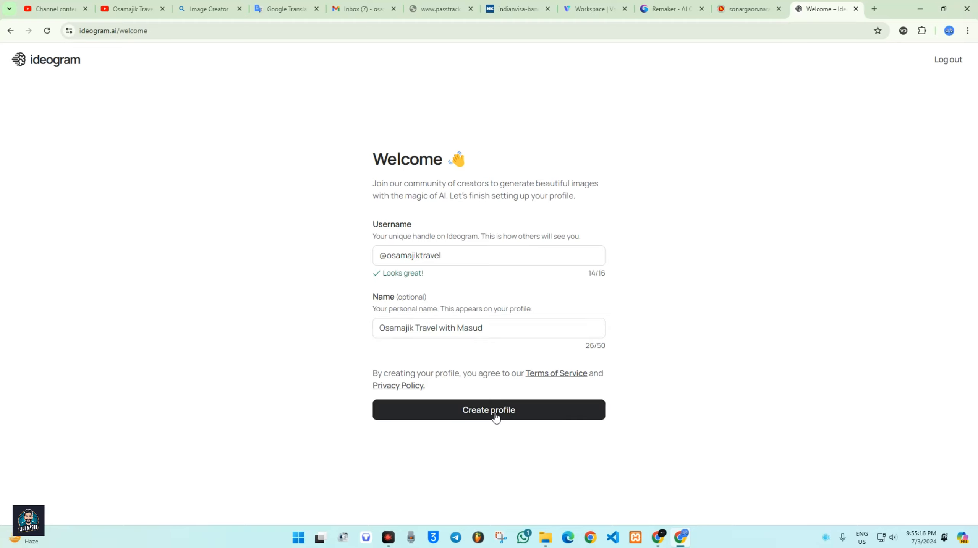
{"action": "left_click", "coordinate": [518, 411]}
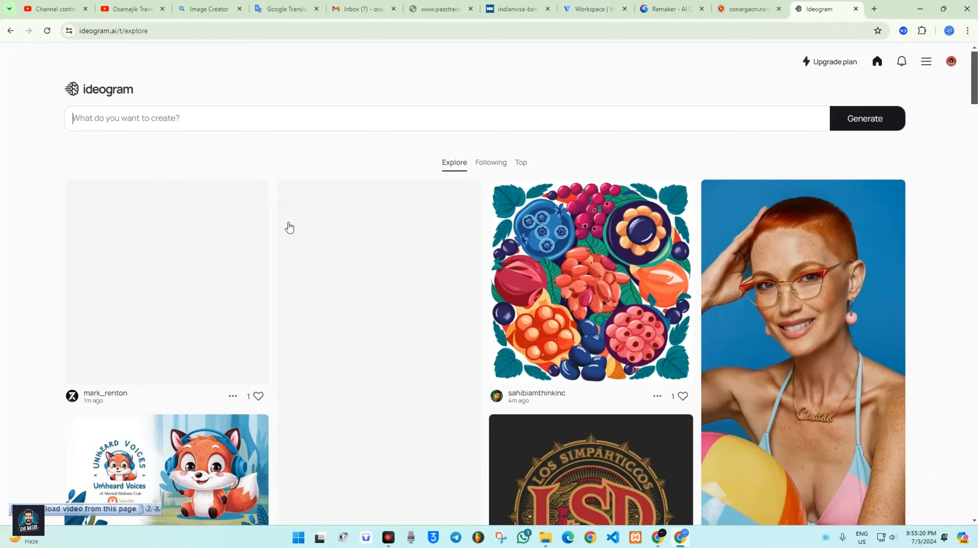
Dismiss the Upscale announcement and look through the images in the Explore gallery.
{"action": "scroll", "coordinate": [13, 275], "scroll_direction": "down", "scroll_amount": 1}
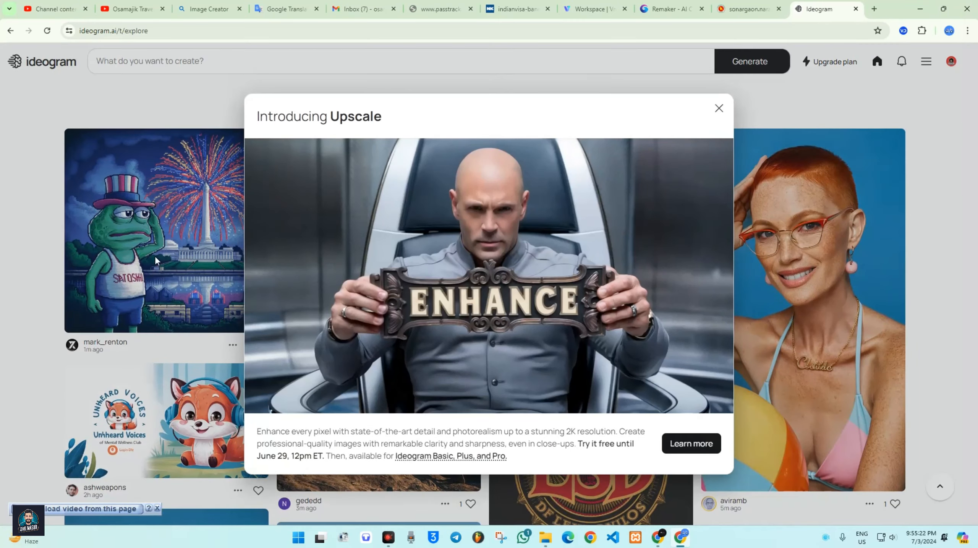
{"action": "left_click", "coordinate": [719, 108]}
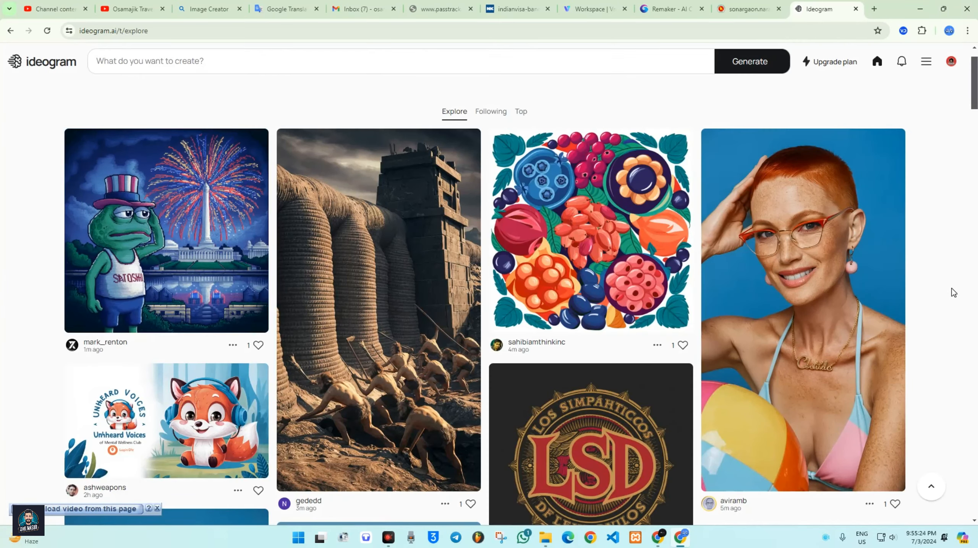
{"action": "scroll", "coordinate": [952, 290], "scroll_direction": "down", "scroll_amount": 4}
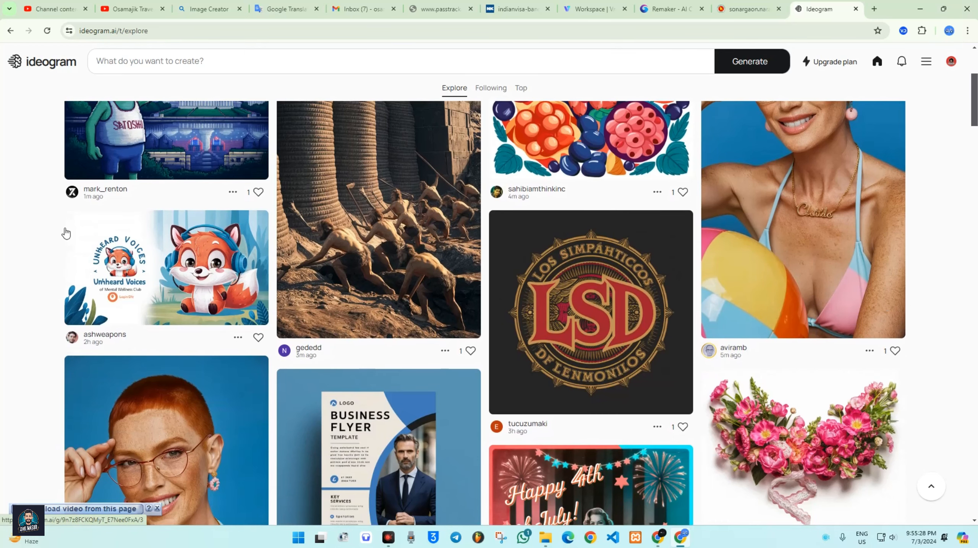
{"action": "scroll", "coordinate": [253, 262], "scroll_direction": "up", "scroll_amount": 5}
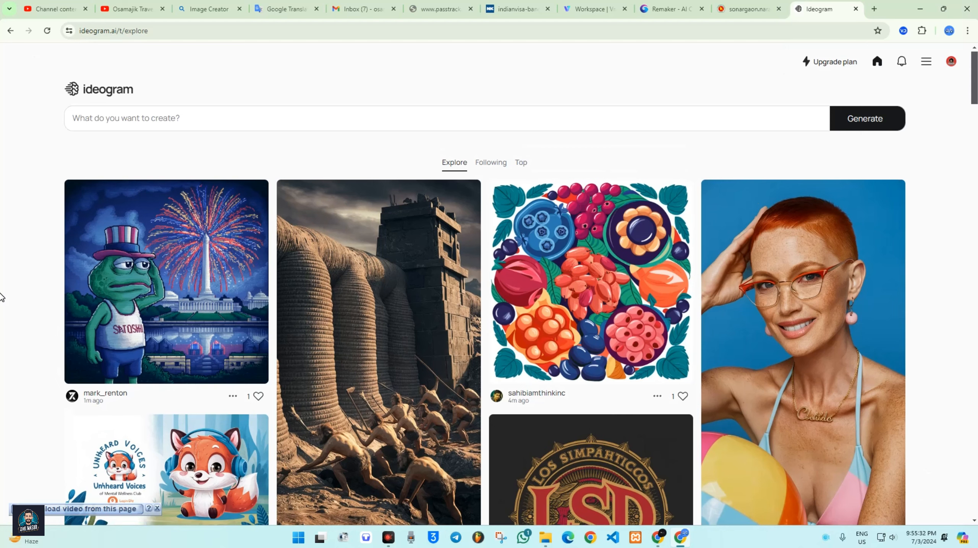
{"action": "scroll", "coordinate": [945, 267], "scroll_direction": "down", "scroll_amount": 5}
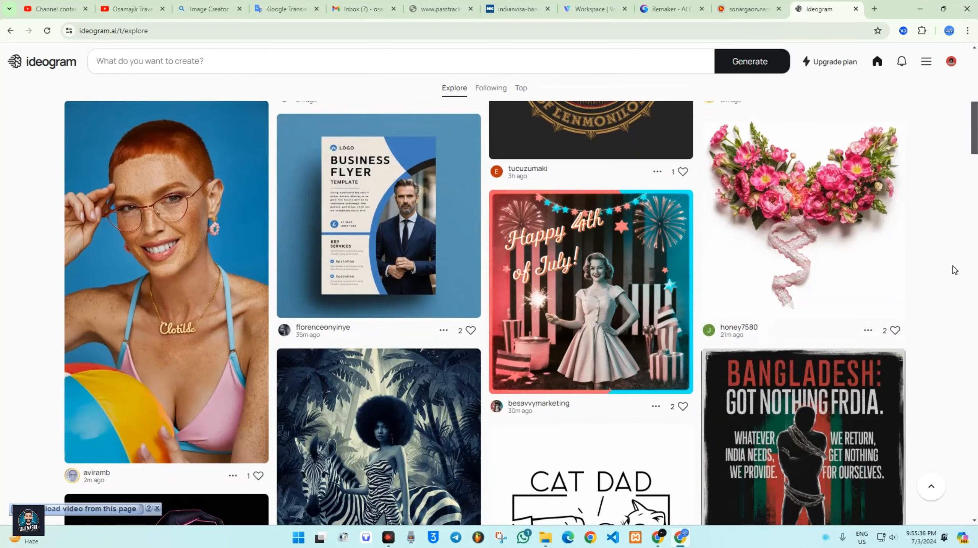
{"action": "scroll", "coordinate": [955, 270], "scroll_direction": "up", "scroll_amount": 5}
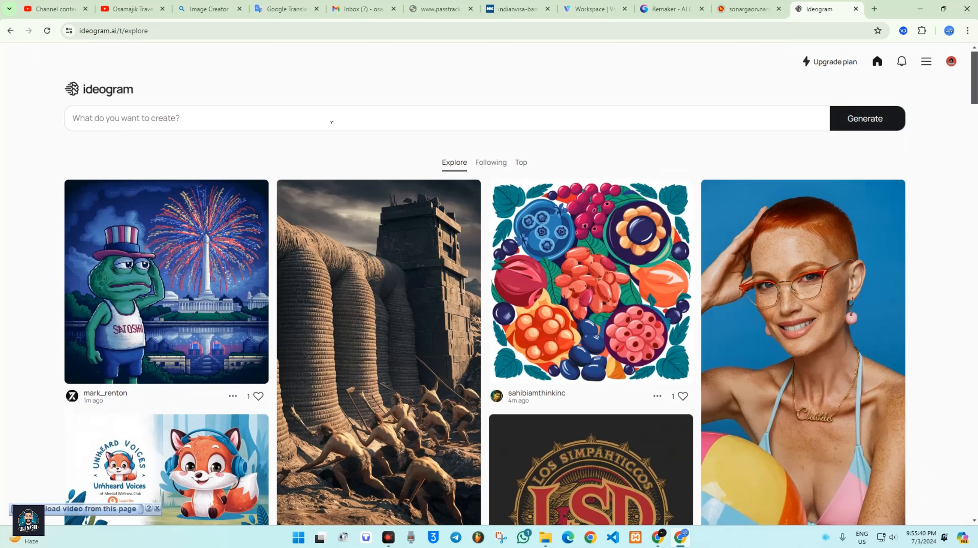
Examine the prompt area's Magic Prompt, aspect ratio and visibility options, along with the example images in the Explore gallery.
{"action": "left_click", "coordinate": [102, 118]}
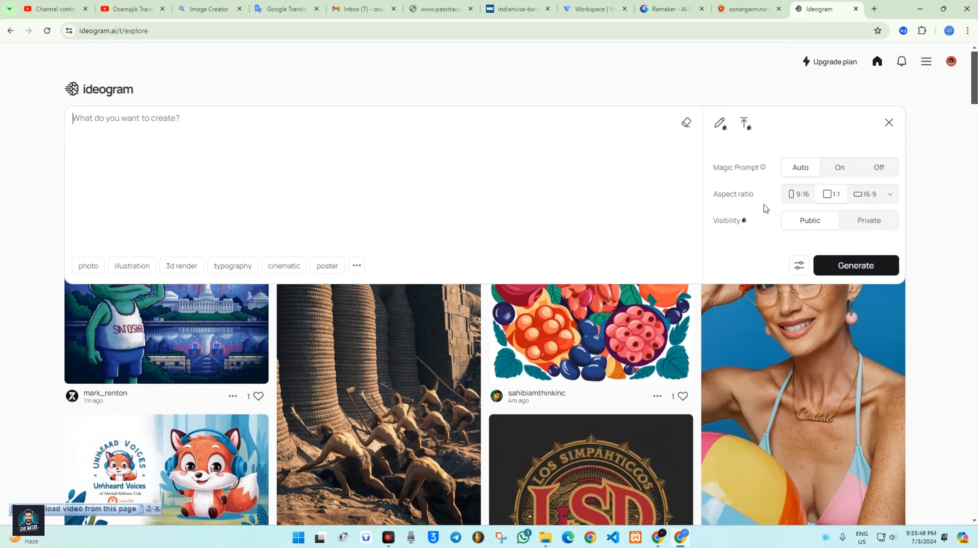
{"action": "mouse_move", "coordinate": [764, 168]}
{"action": "left_click", "coordinate": [938, 301]}
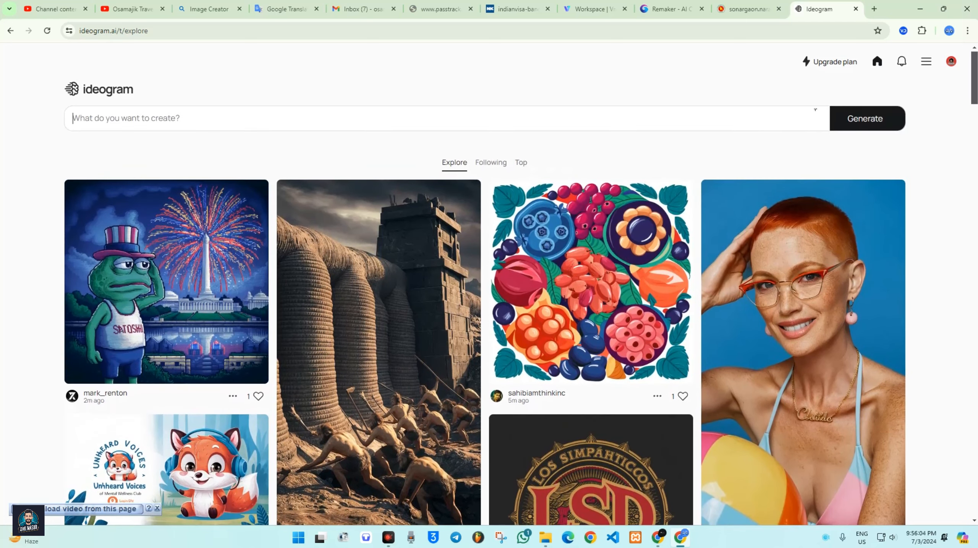
{"action": "left_click", "coordinate": [692, 130]}
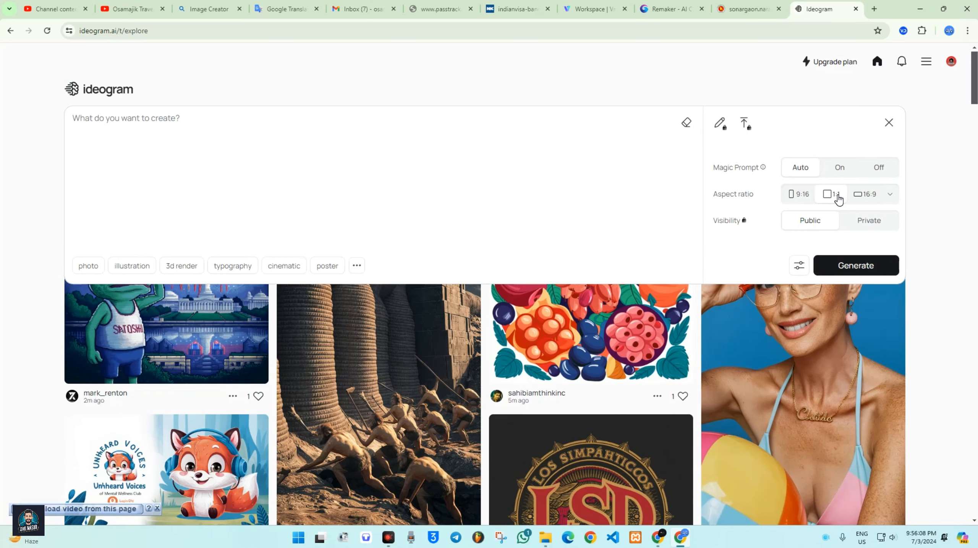
{"action": "left_click", "coordinate": [939, 199]}
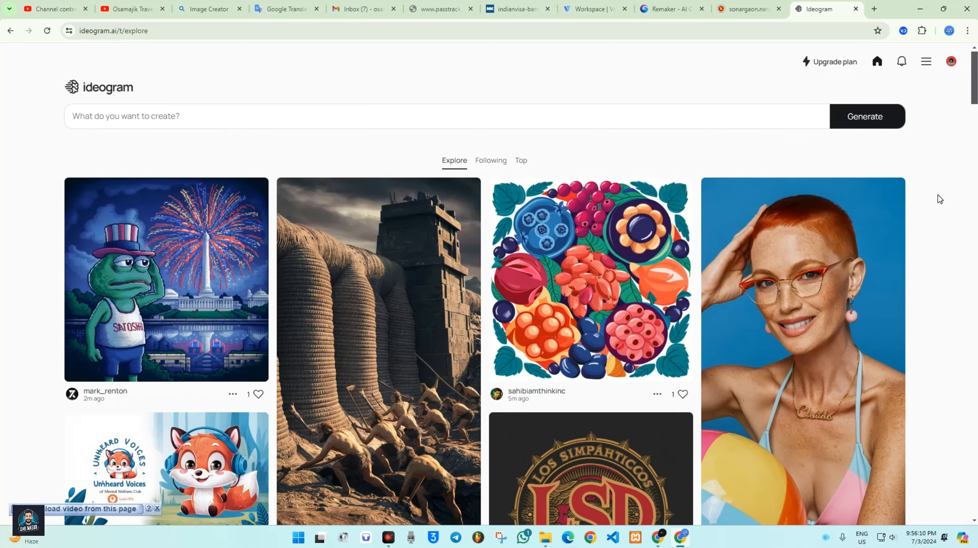
{"action": "scroll", "coordinate": [938, 198], "scroll_direction": "down", "scroll_amount": 2}
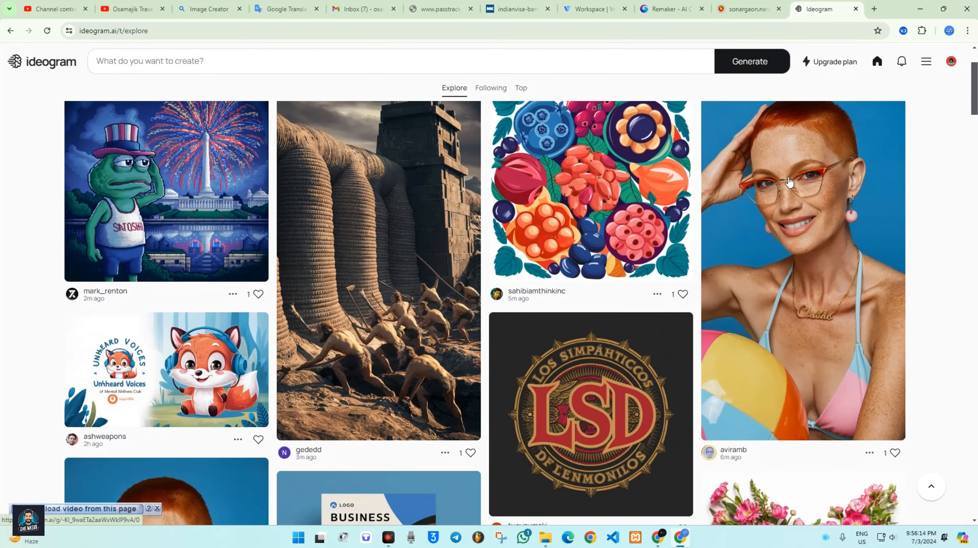
{"action": "scroll", "coordinate": [827, 270], "scroll_direction": "up", "scroll_amount": 1}
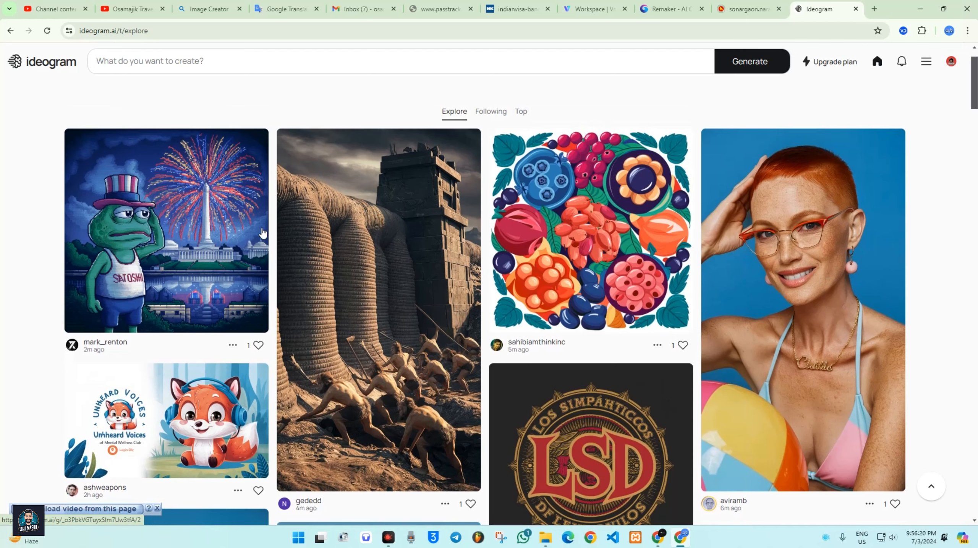
{"action": "scroll", "coordinate": [196, 234], "scroll_direction": "down", "scroll_amount": 2}
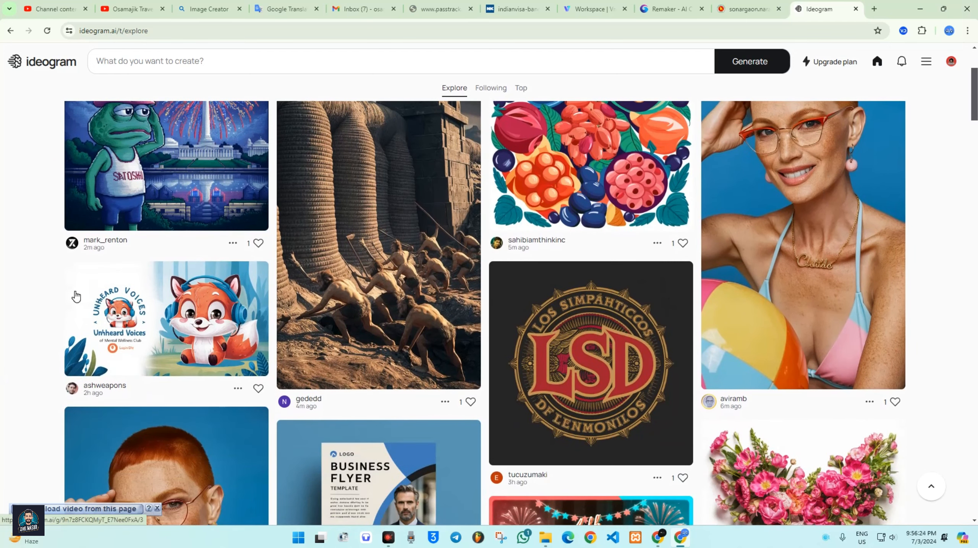
{"action": "scroll", "coordinate": [873, 174], "scroll_direction": "up", "scroll_amount": 3}
{"action": "left_click", "coordinate": [672, 121]}
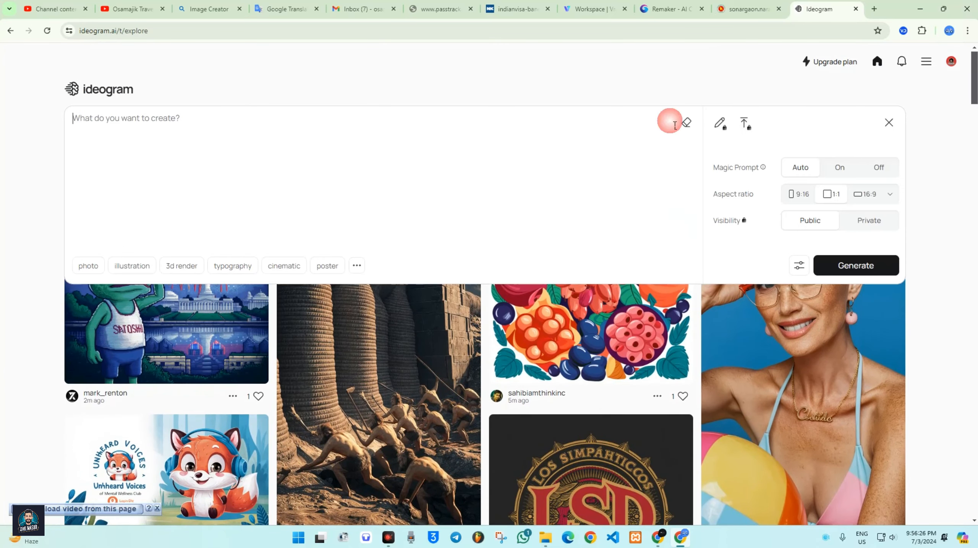
{"action": "left_click", "coordinate": [30, 320]}
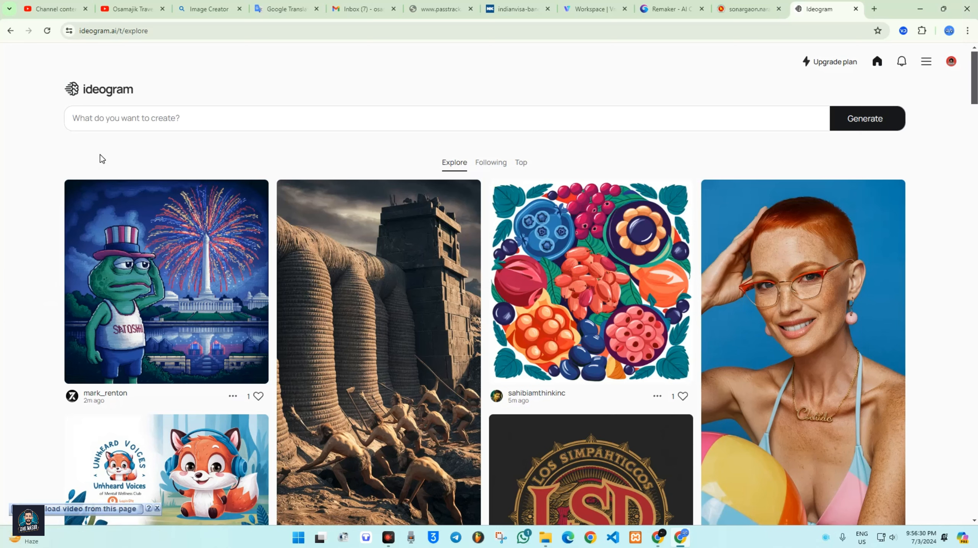
{"action": "left_click", "coordinate": [118, 125]}
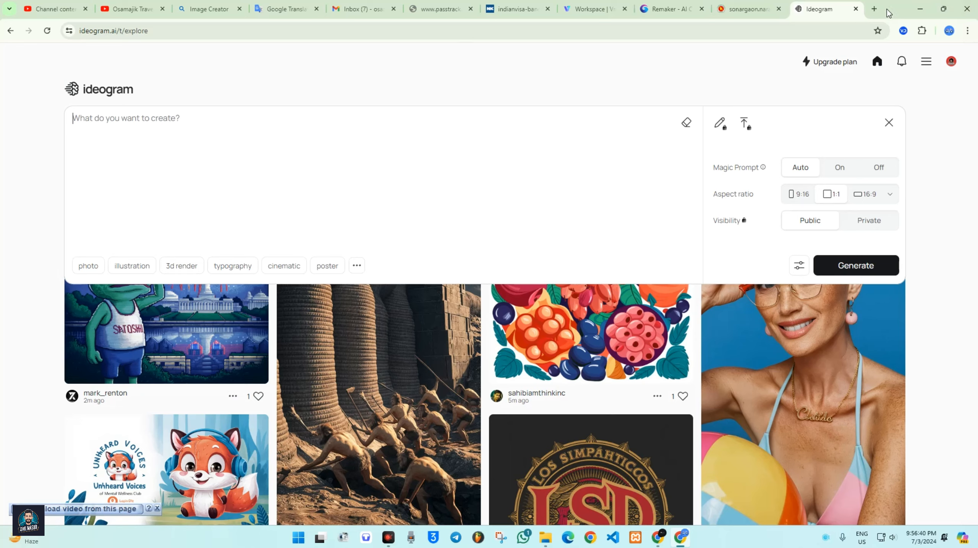
Search for "google translate" in a new tab and open the Google Translate website.
{"action": "left_click", "coordinate": [872, 9]}
{"action": "left_click", "coordinate": [458, 225]}
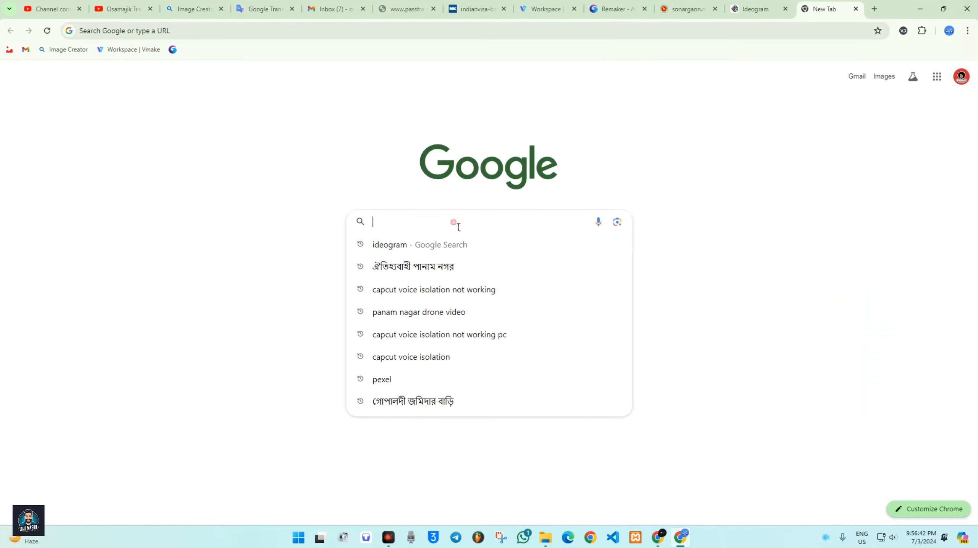
{"action": "type", "text": "g"}
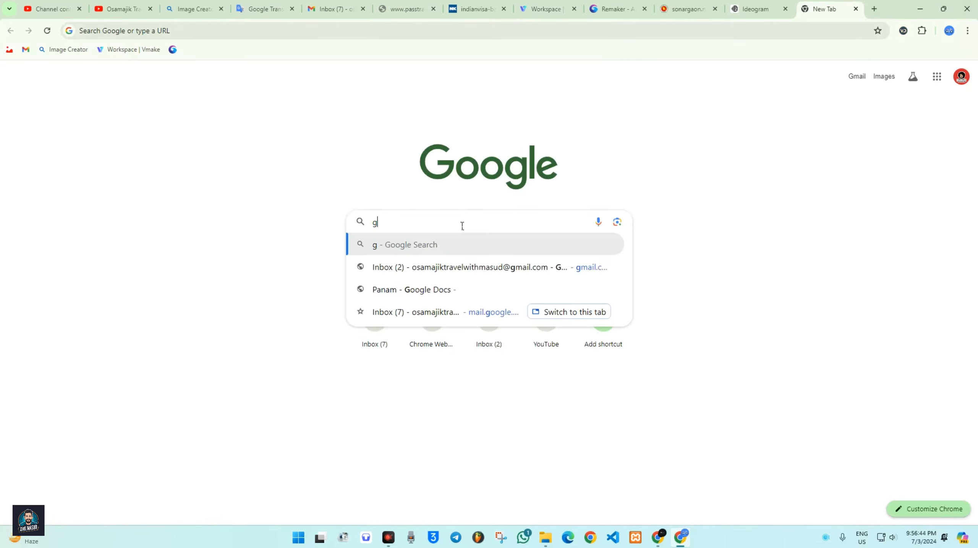
{"action": "type", "text": "oogle translate"}
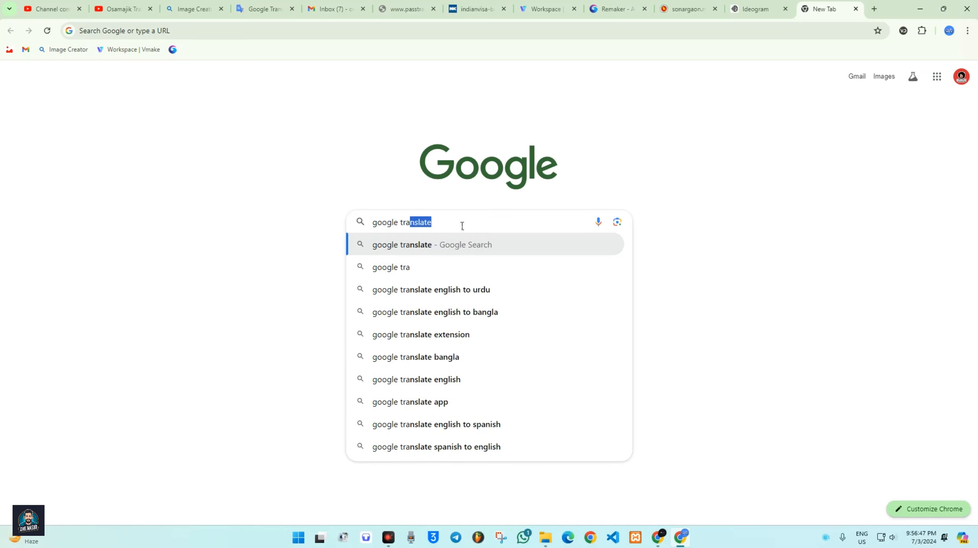
{"action": "key", "text": "Return"}
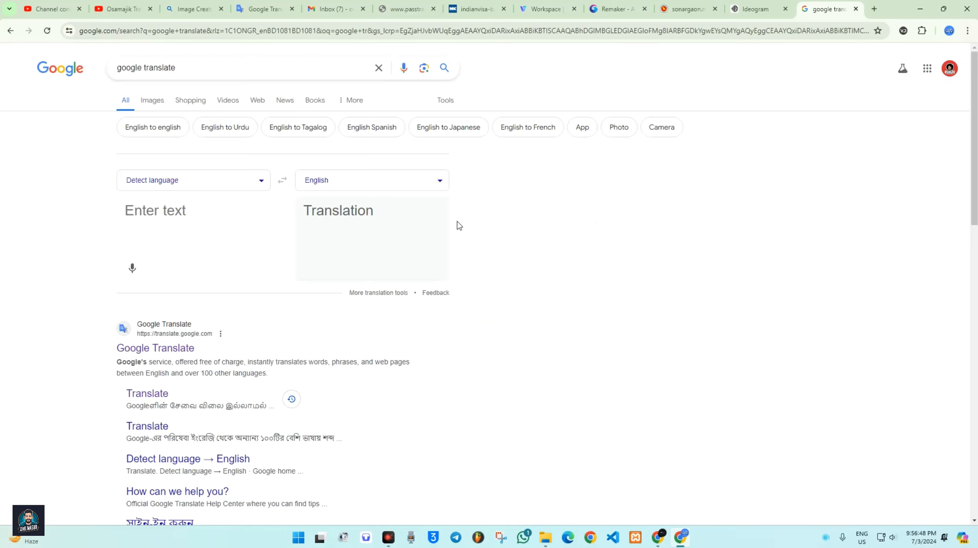
{"action": "left_click", "coordinate": [175, 348]}
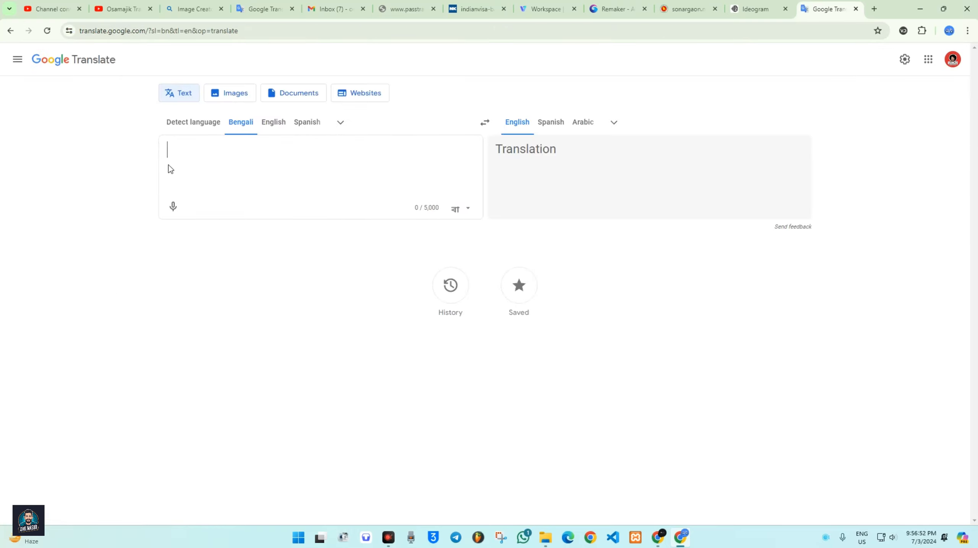
Switch to the YouTube Studio channel content and examine the thumbnails of the listed videos.
{"action": "left_click", "coordinate": [227, 171]}
{"action": "left_click", "coordinate": [663, 545]}
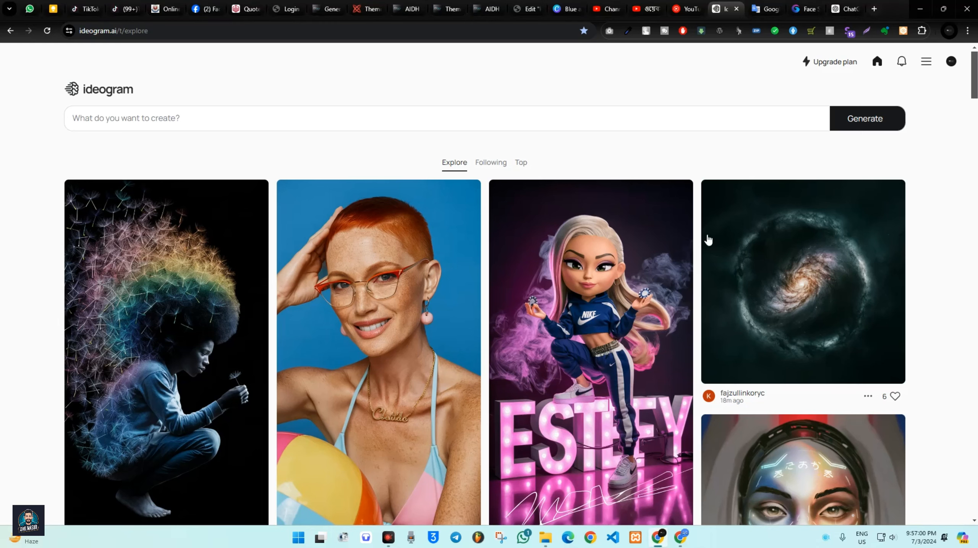
{"action": "left_click", "coordinate": [606, 9]}
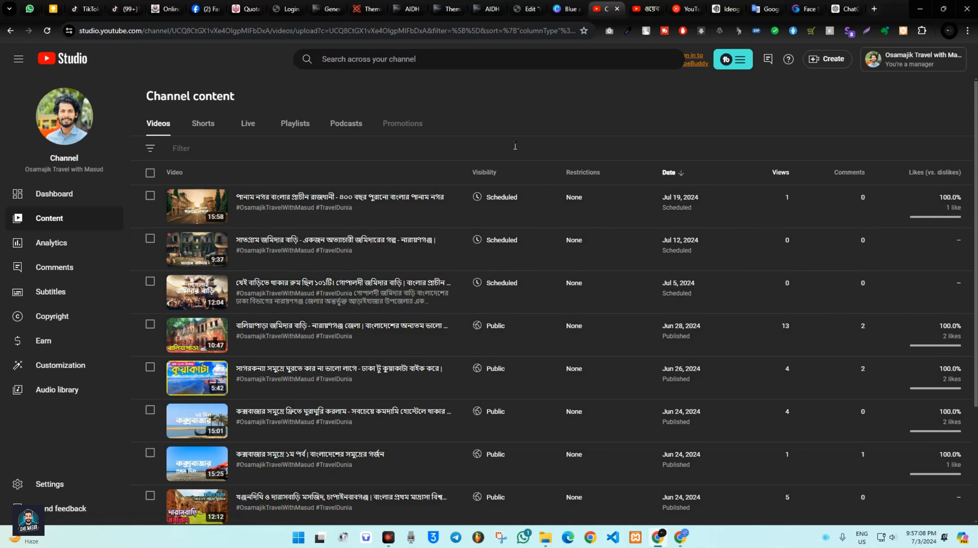
{"action": "mouse_move", "coordinate": [550, 544]}
{"action": "mouse_move", "coordinate": [548, 544]}
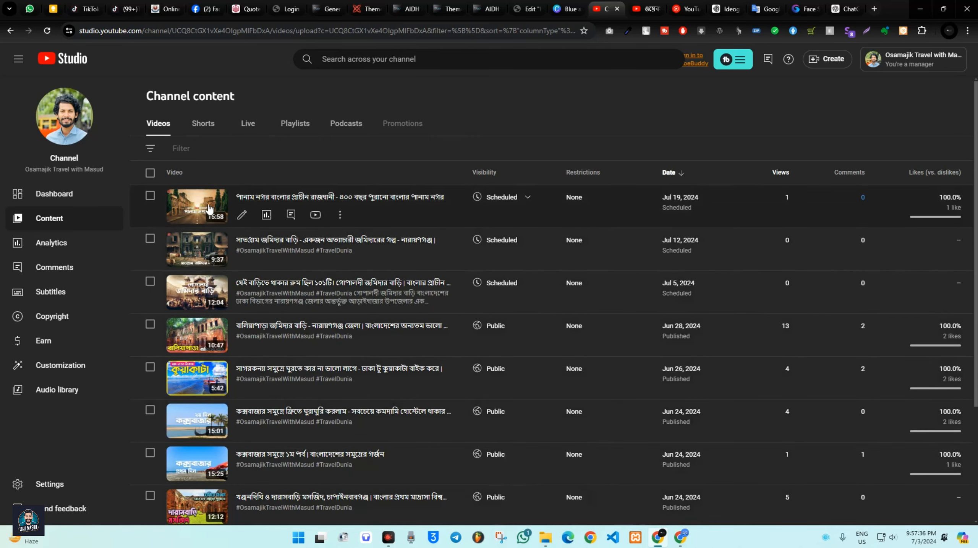
View the "a-picturesque-scene-of-a-historic-city" image and the "Blue and Yellow Vintage Kerala Travel Youtube Thumbnail (1)" image from the Downloads folder.
{"action": "left_click", "coordinate": [546, 537]}
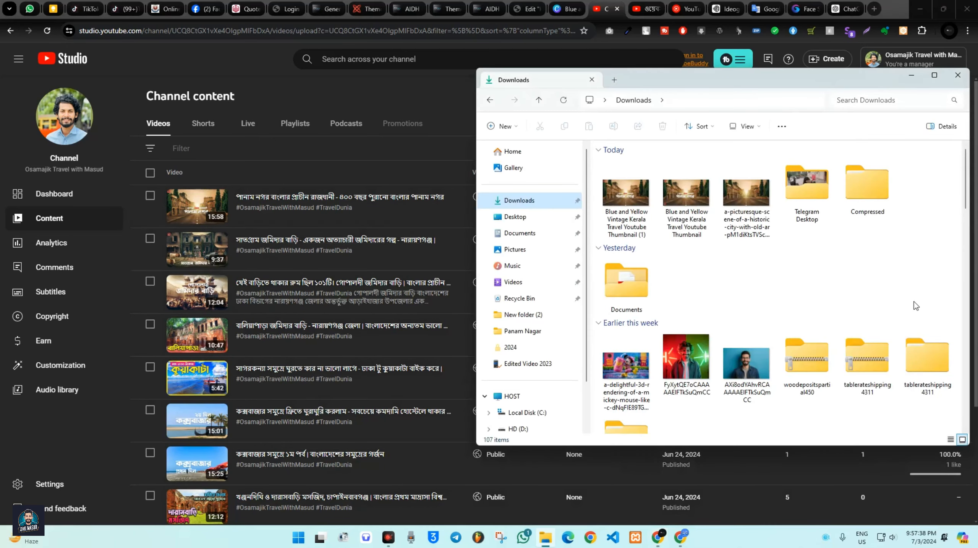
{"action": "left_click", "coordinate": [745, 195]}
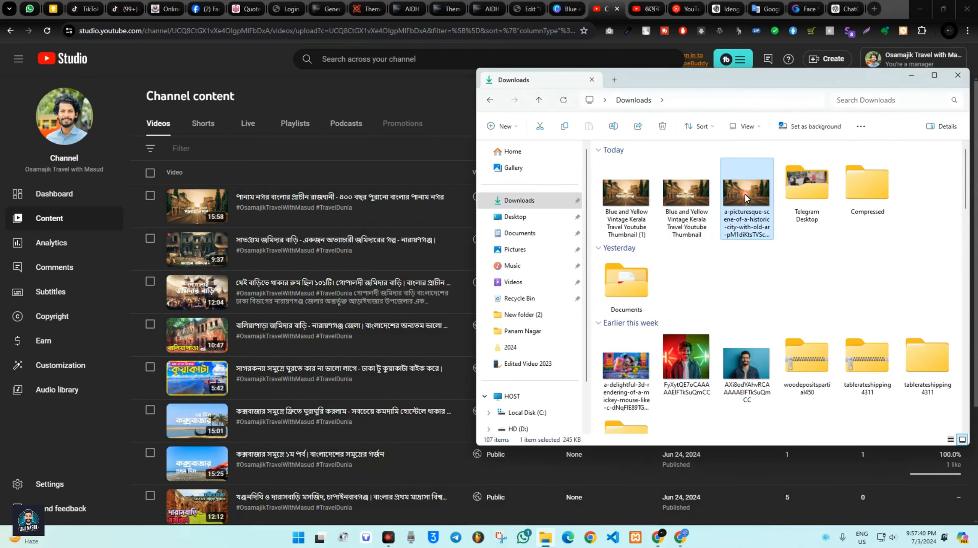
{"action": "double_click", "coordinate": [746, 194]}
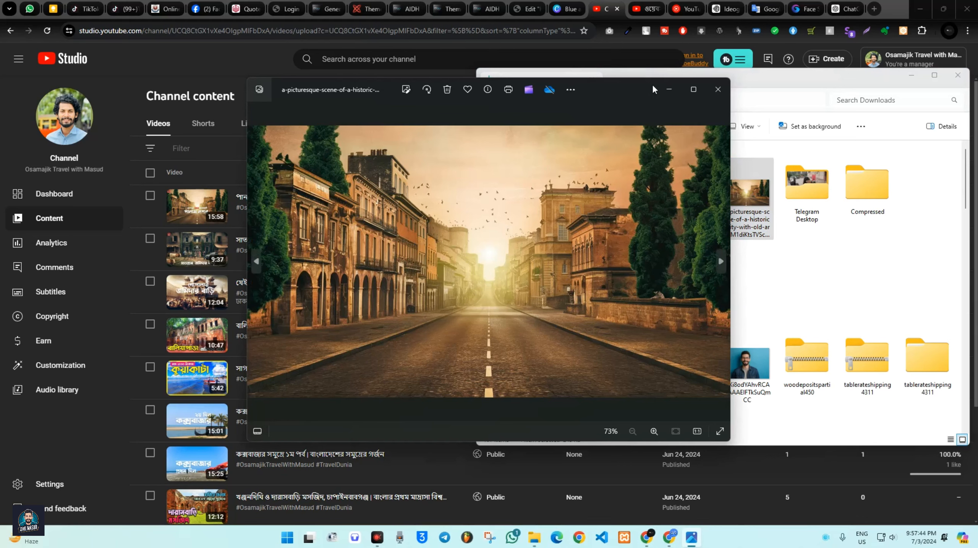
{"action": "left_click", "coordinate": [719, 93]}
{"action": "double_click", "coordinate": [629, 199]}
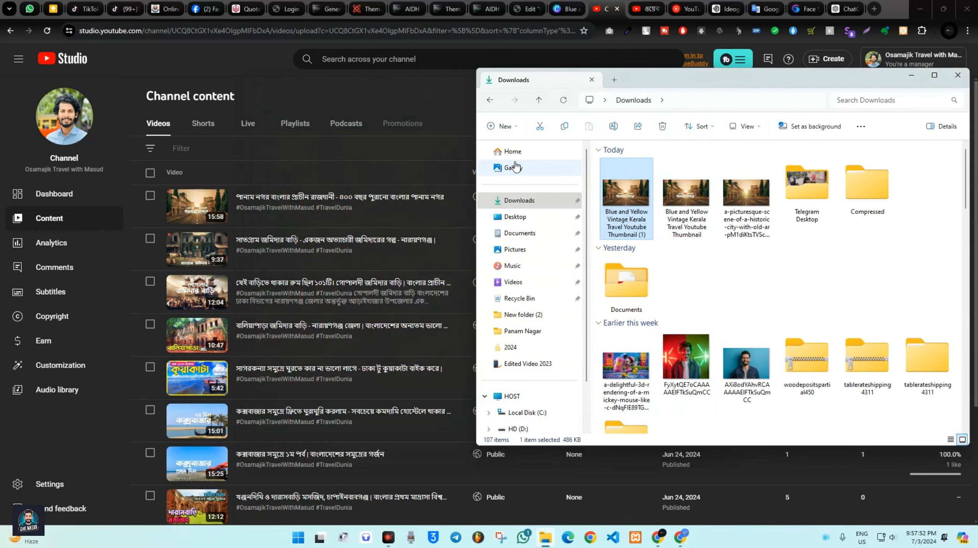
{"action": "left_click", "coordinate": [448, 87]}
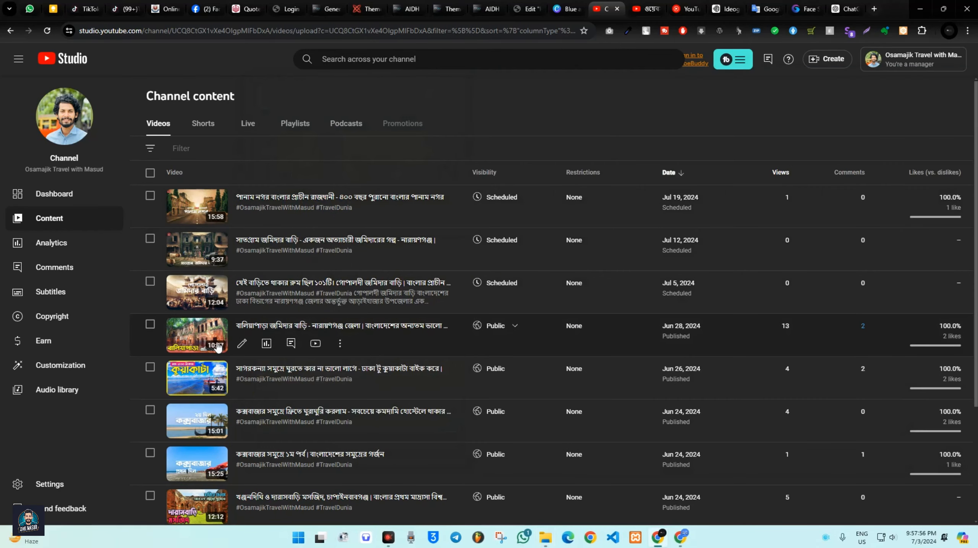
Switch to Google Translate, allow microphone access this time, and dictate and clear a Bengali test sentence.
{"action": "left_click", "coordinate": [681, 537]}
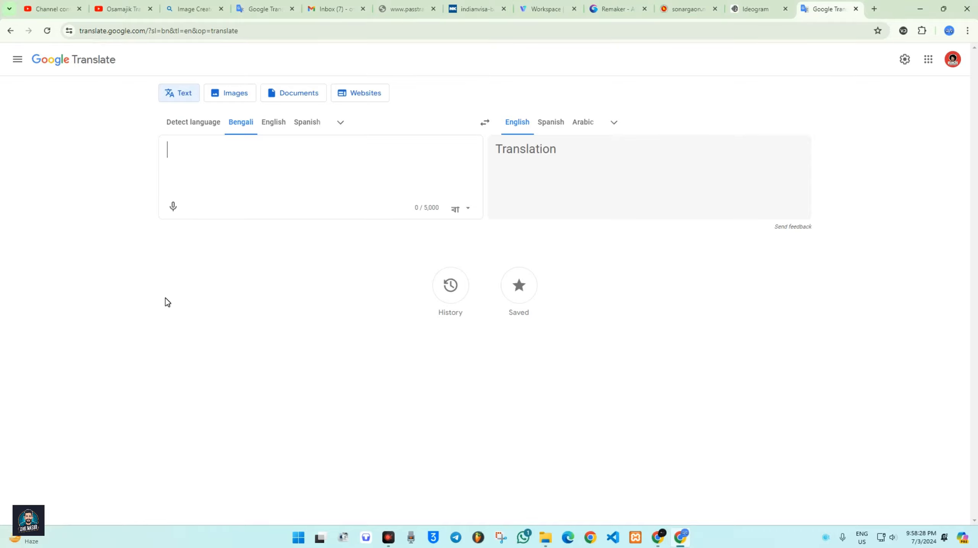
{"action": "left_click", "coordinate": [173, 207]}
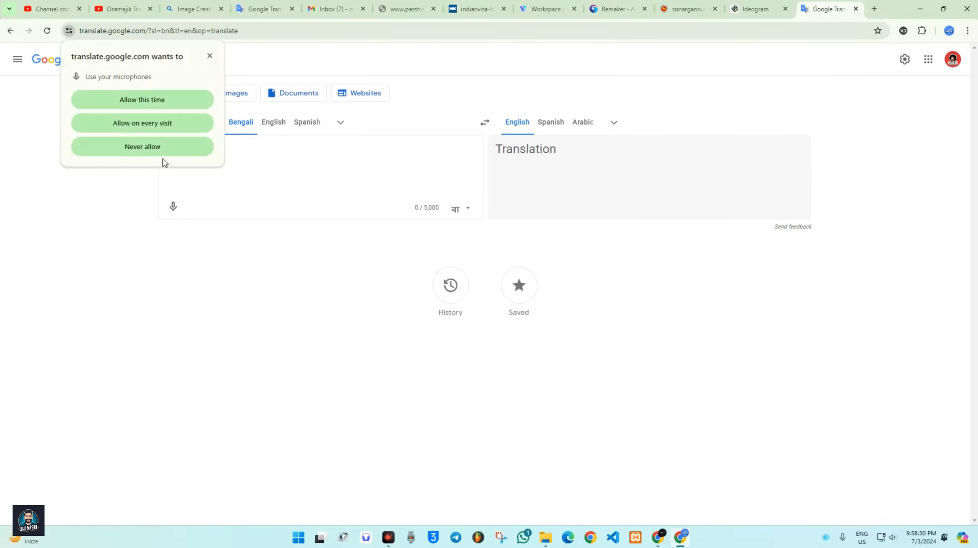
{"action": "left_click", "coordinate": [163, 99]}
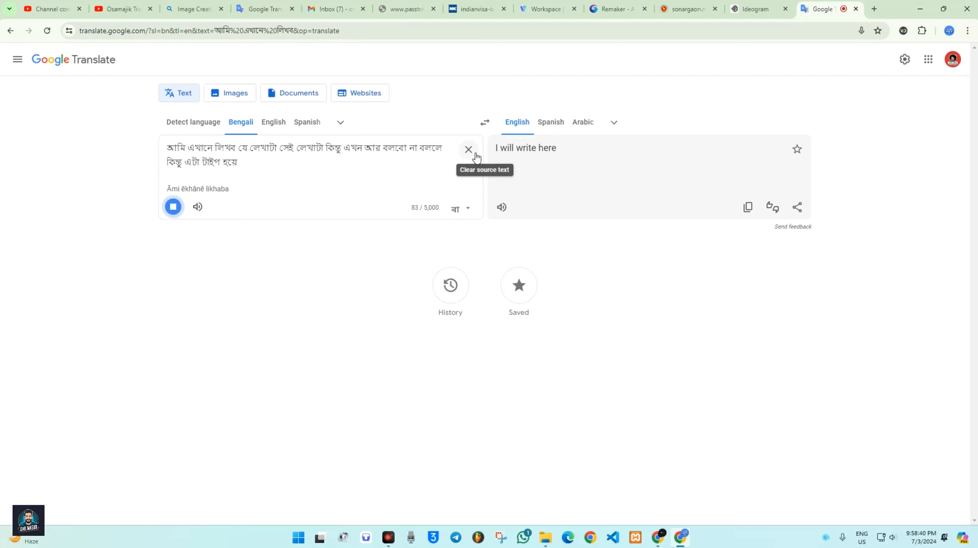
{"action": "left_click", "coordinate": [178, 211]}
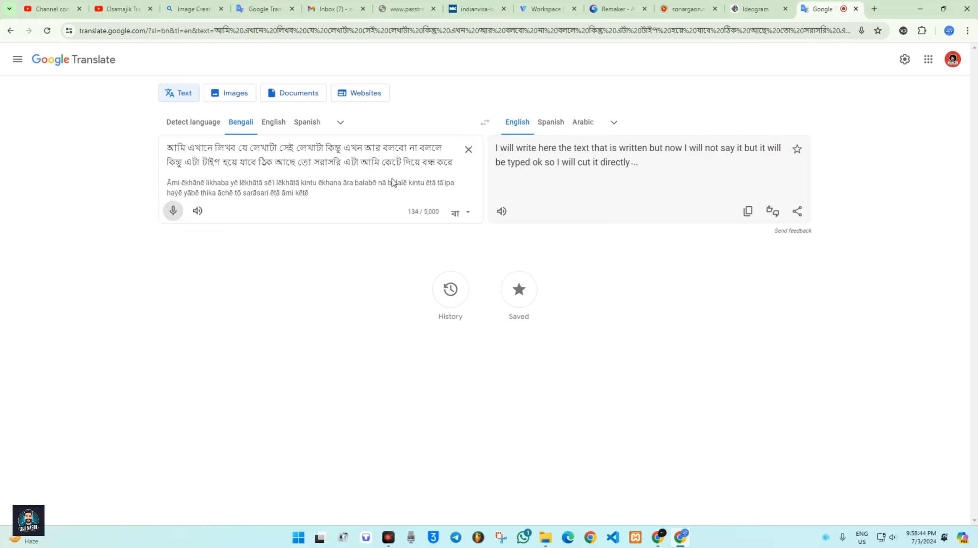
{"action": "left_click", "coordinate": [470, 151]}
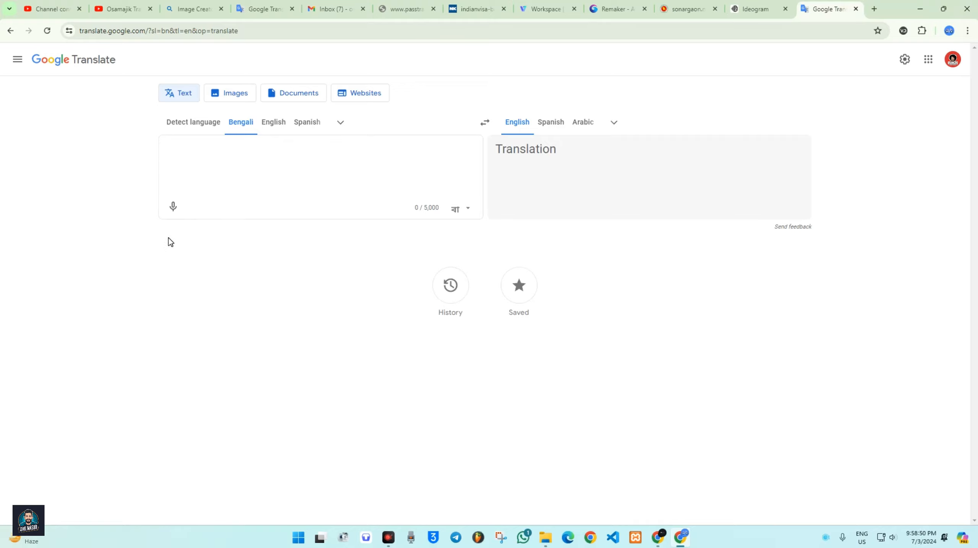
Dictate the scene in Bengali and generate Ideogram images from "An old house with lots of trees behind it, a pond in front and a narrow road".
{"action": "left_click", "coordinate": [174, 206]}
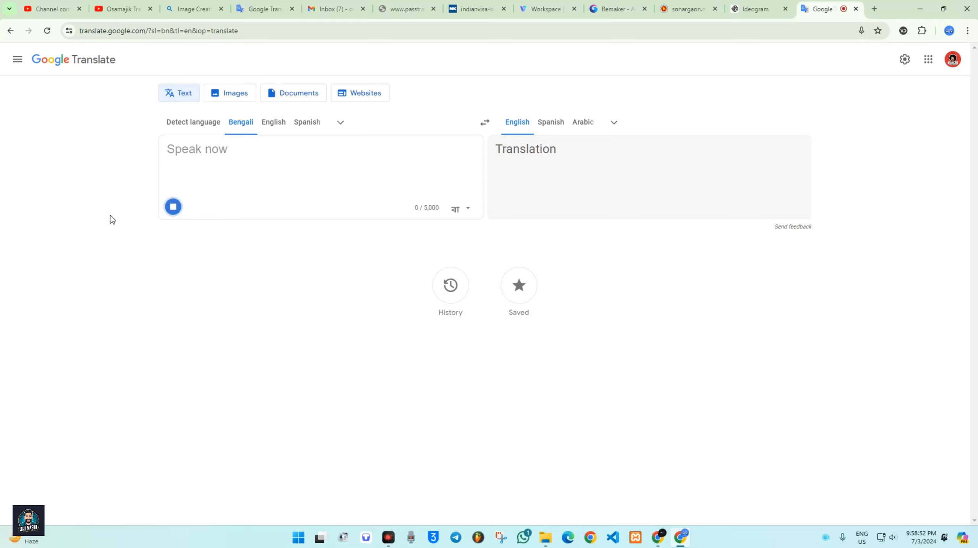
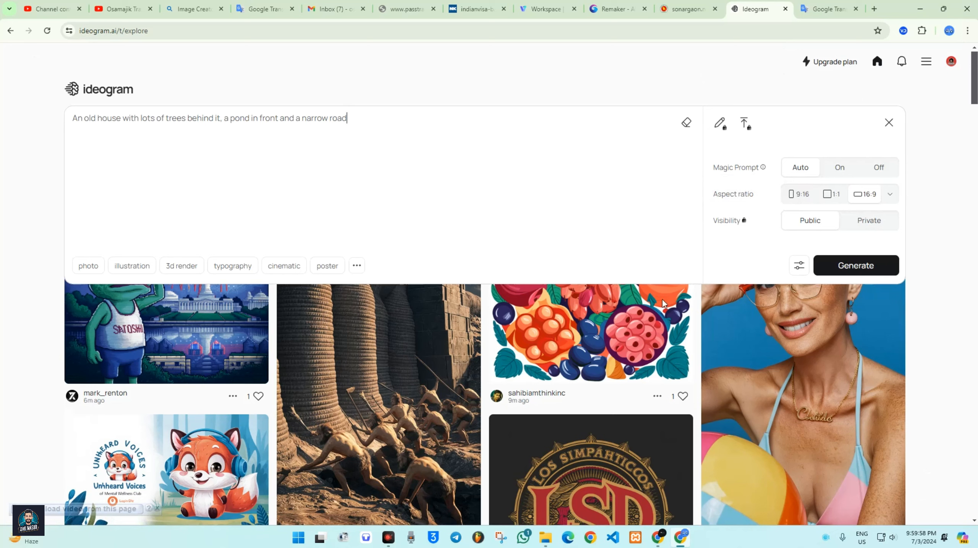
{"action": "left_click", "coordinate": [860, 266]}
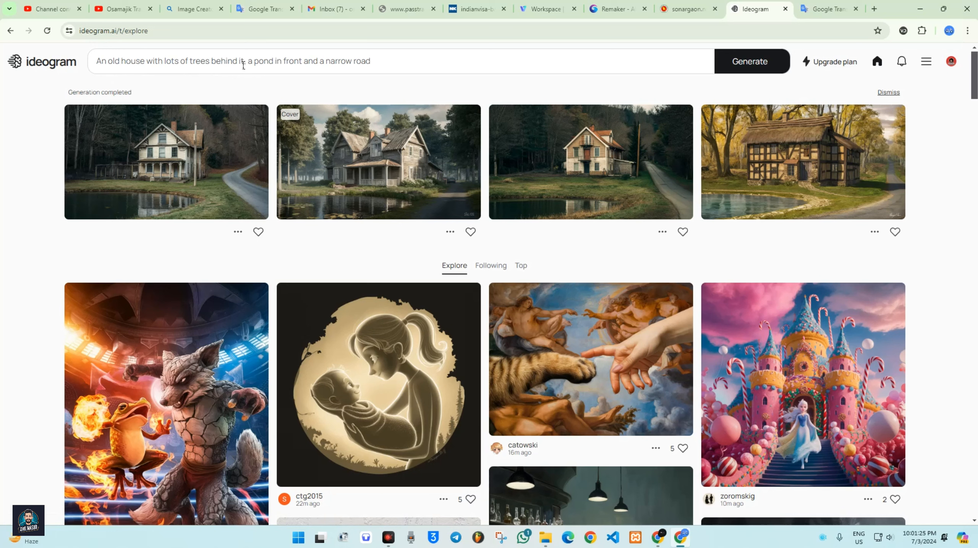
Delete "lots of trees behind" and the extra space from the Ideogram prompt.
{"action": "left_click_drag", "start_coordinate": [238, 63], "coordinate": [170, 65]}
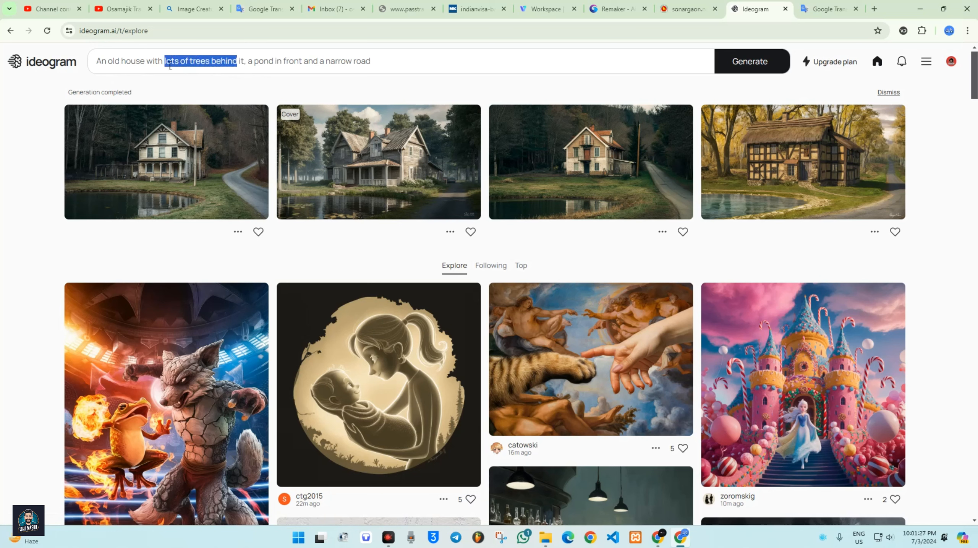
{"action": "key", "text": "BackSpace"}
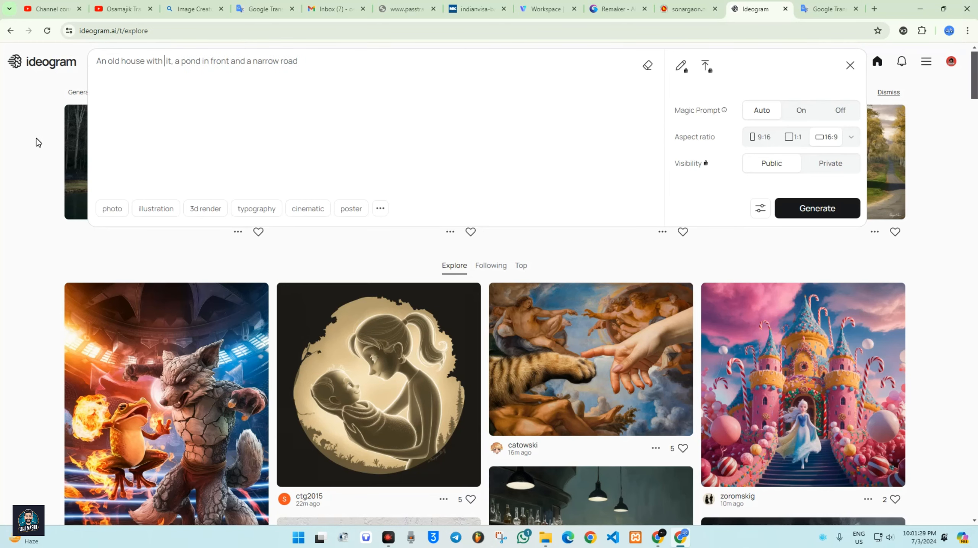
{"action": "key", "text": "BackSpace"}
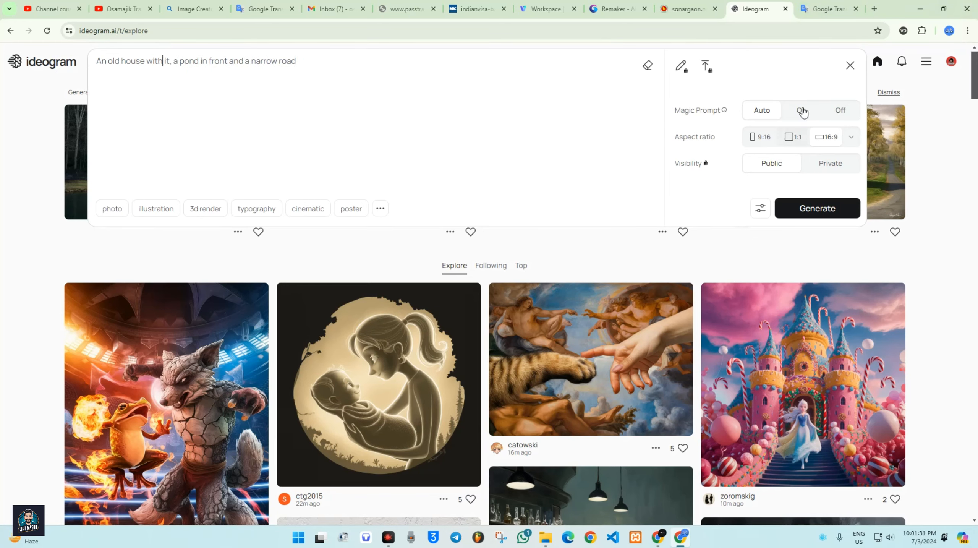
Switch to Google Translate, translate a Bengali description of two old houses, a narrow road, a small shop and a grazing goat, and copy it.
{"action": "left_click", "coordinate": [828, 8]}
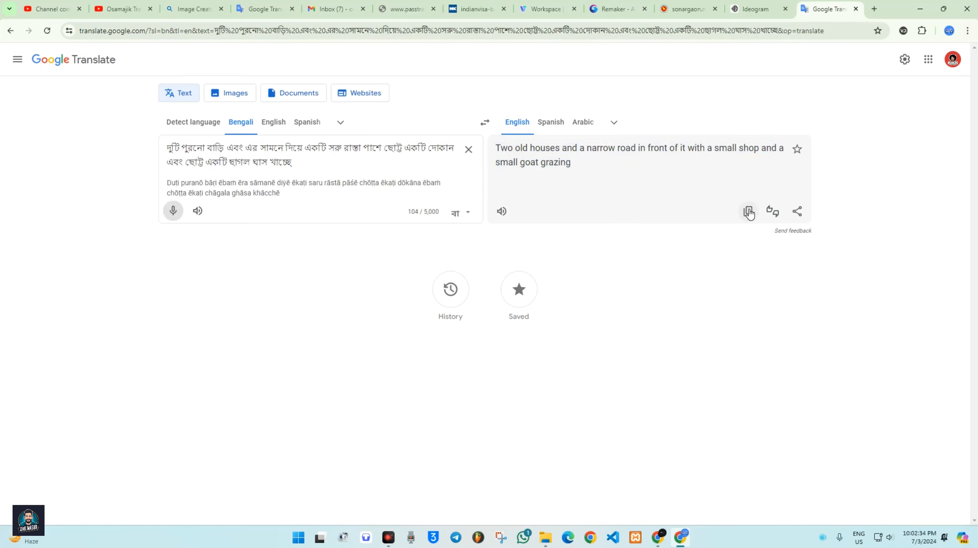
{"action": "left_click", "coordinate": [749, 212]}
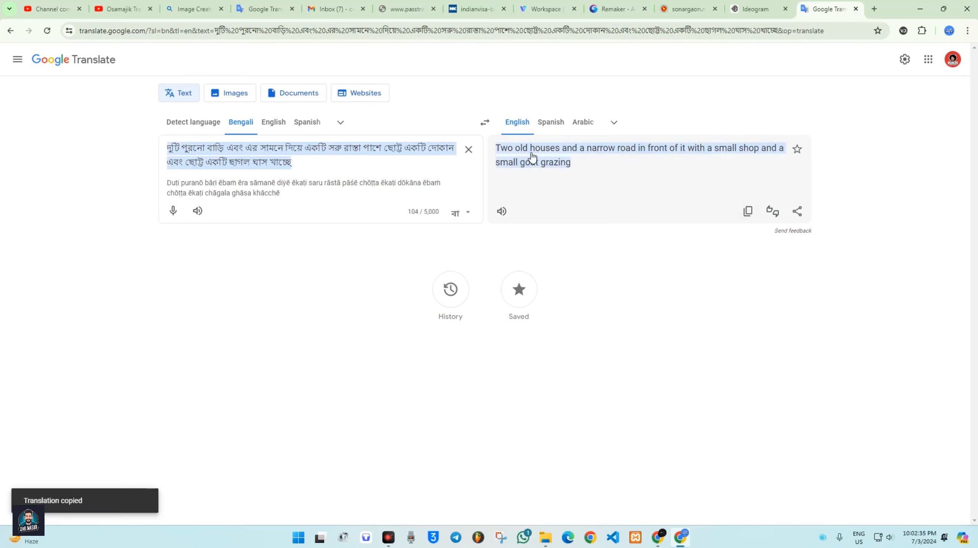
Replace the Ideogram prompt with "Two old houses and a narrow road in front of it with a small shop and a small goat grazing" and generate images.
{"action": "left_click", "coordinate": [783, 5]}
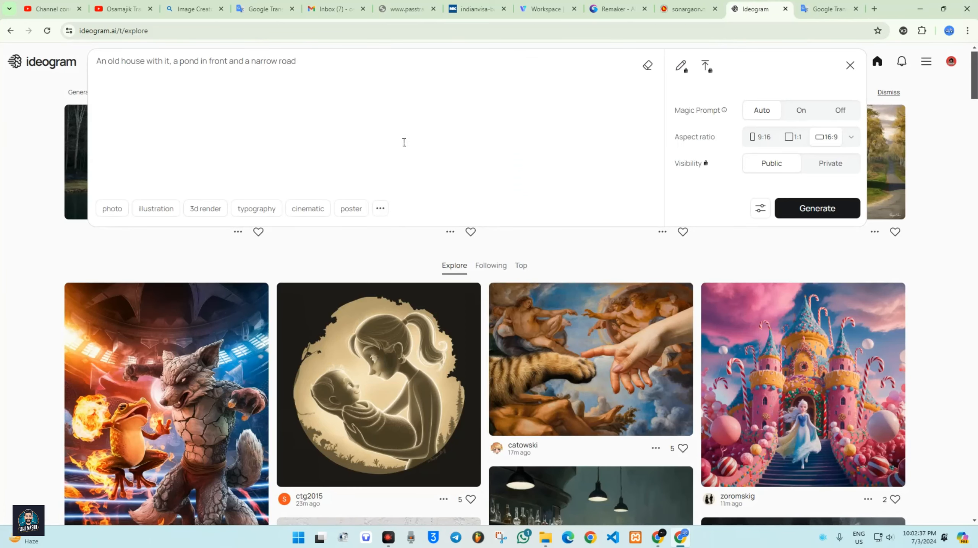
{"action": "left_click_drag", "start_coordinate": [315, 70], "coordinate": [49, 82]}
{"action": "key", "text": "ctrl+v"}
{"action": "left_click", "coordinate": [821, 209]}
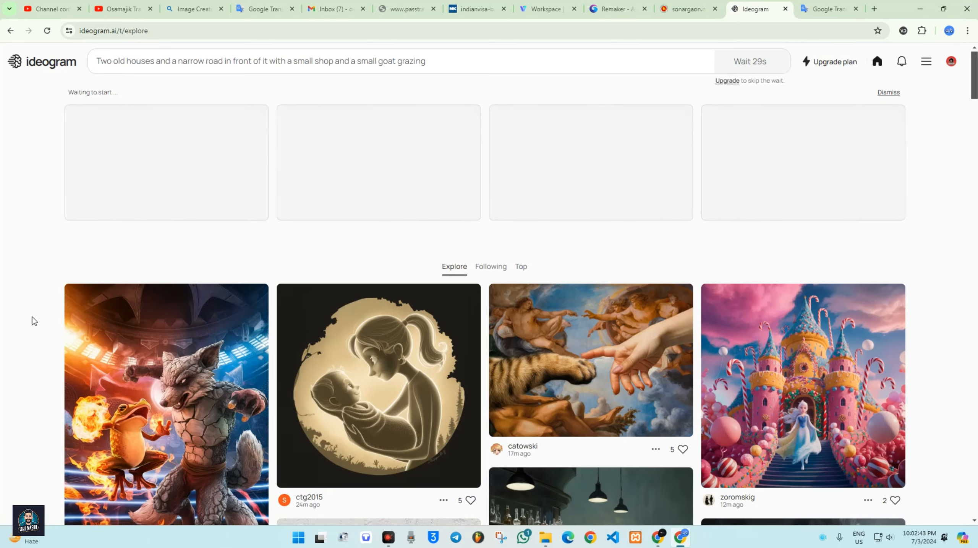
Look through the community images in the Explore gallery and check the progress of the image generation.
{"action": "scroll", "coordinate": [2, 301], "scroll_direction": "down", "scroll_amount": 9}
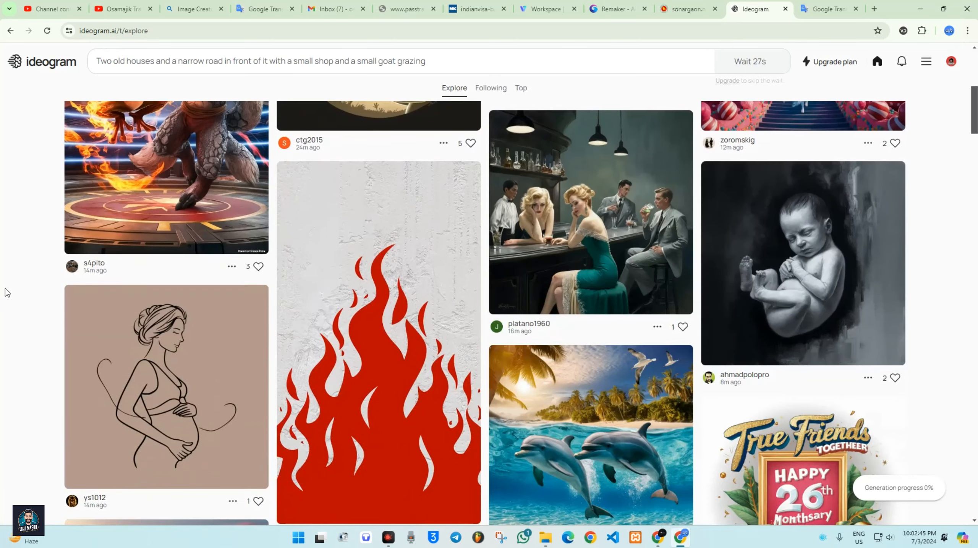
{"action": "scroll", "coordinate": [4, 288], "scroll_direction": "down", "scroll_amount": 5}
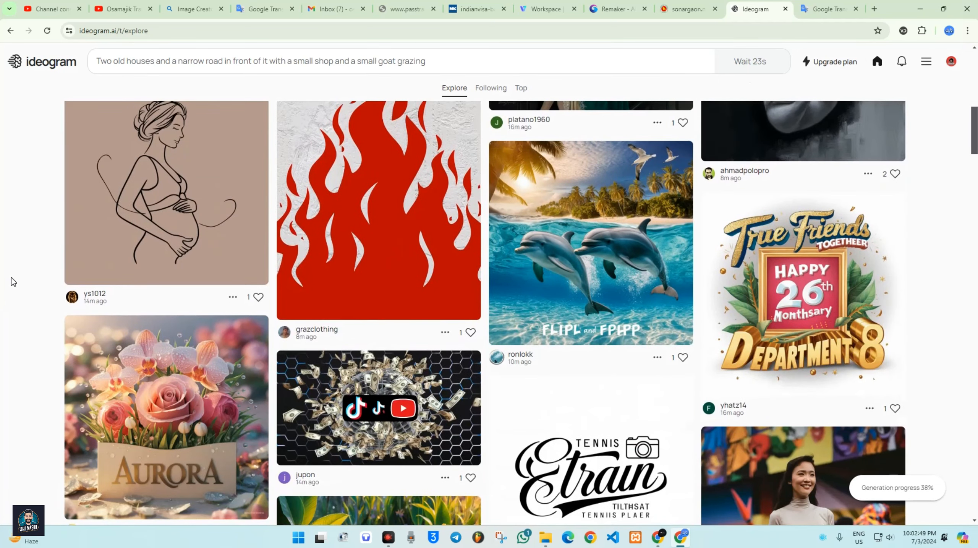
{"action": "scroll", "coordinate": [11, 278], "scroll_direction": "down", "scroll_amount": 4}
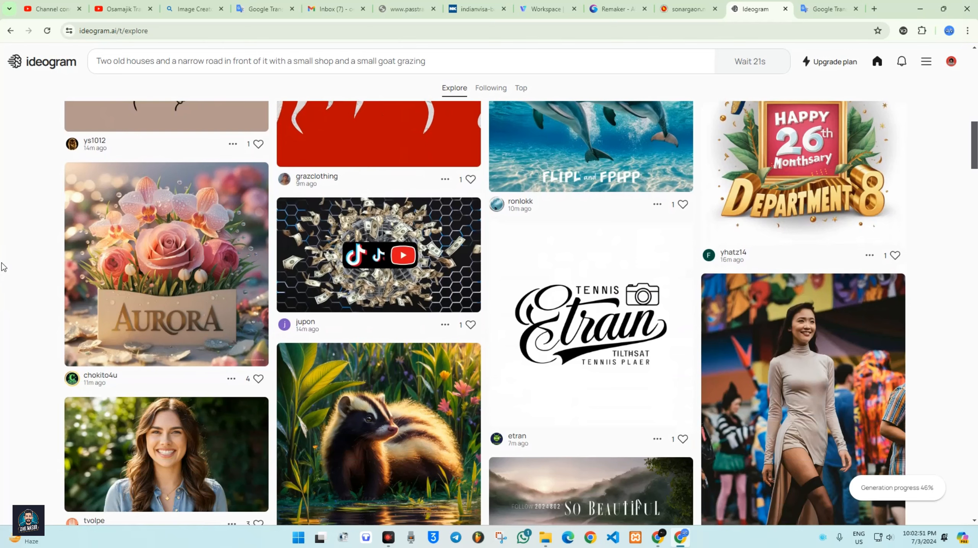
{"action": "scroll", "coordinate": [4, 332], "scroll_direction": "down", "scroll_amount": 5}
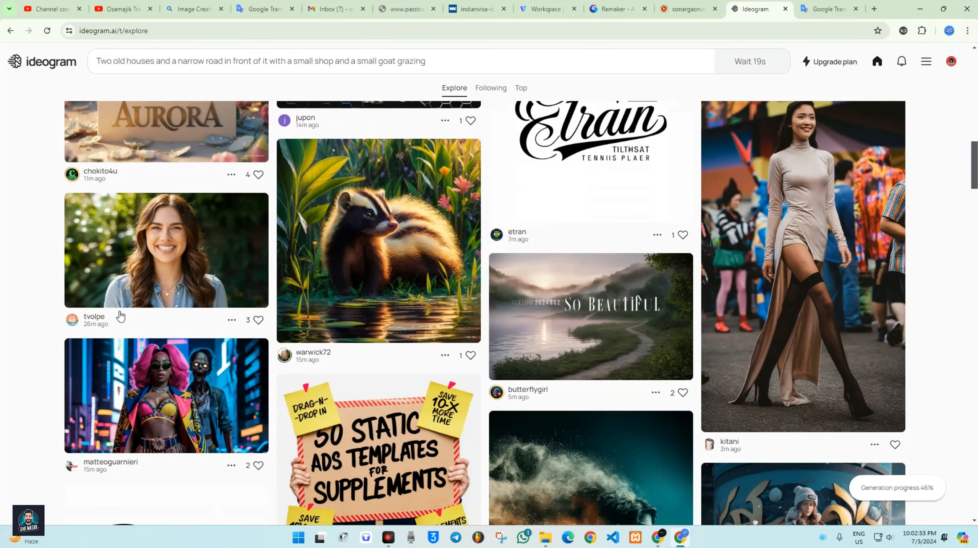
{"action": "scroll", "coordinate": [52, 402], "scroll_direction": "down", "scroll_amount": 4}
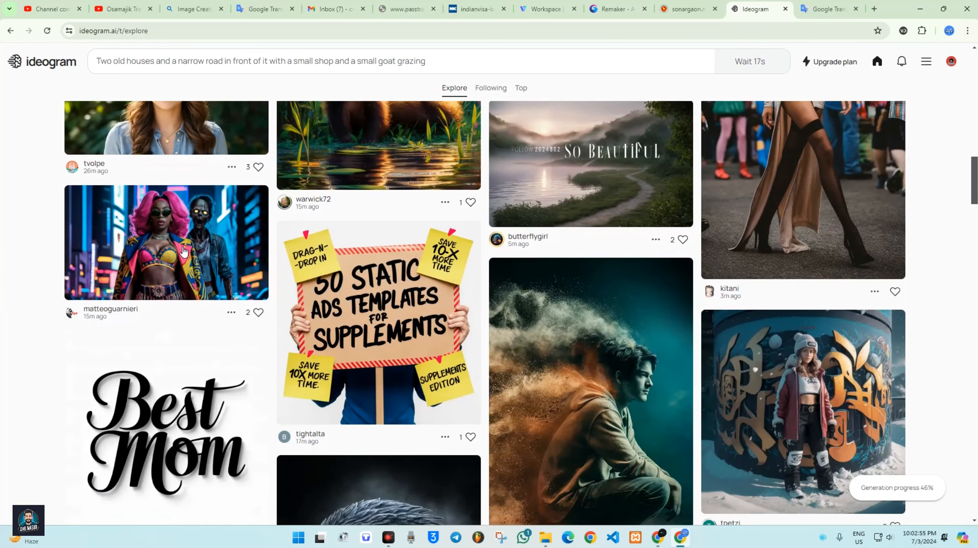
{"action": "scroll", "coordinate": [386, 257], "scroll_direction": "down", "scroll_amount": 6}
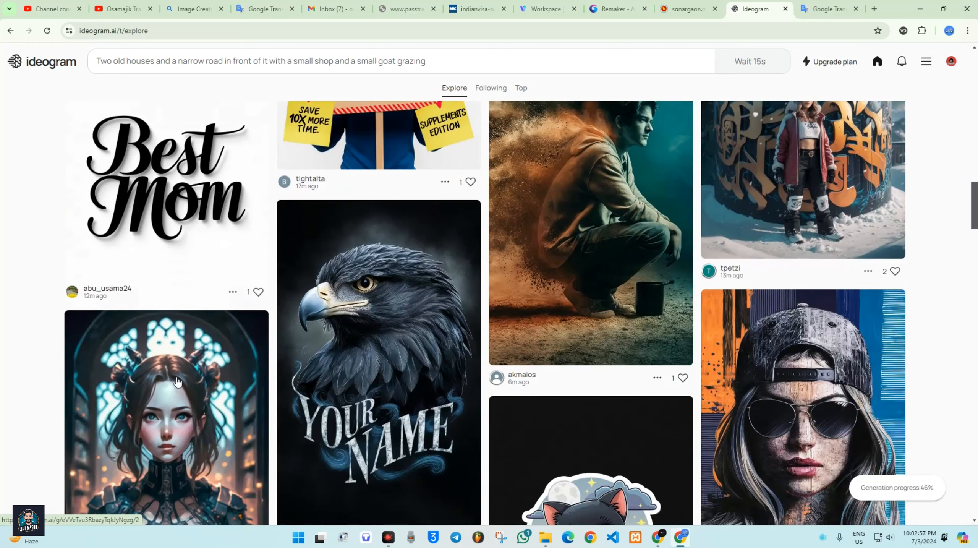
{"action": "scroll", "coordinate": [483, 338], "scroll_direction": "down", "scroll_amount": 5}
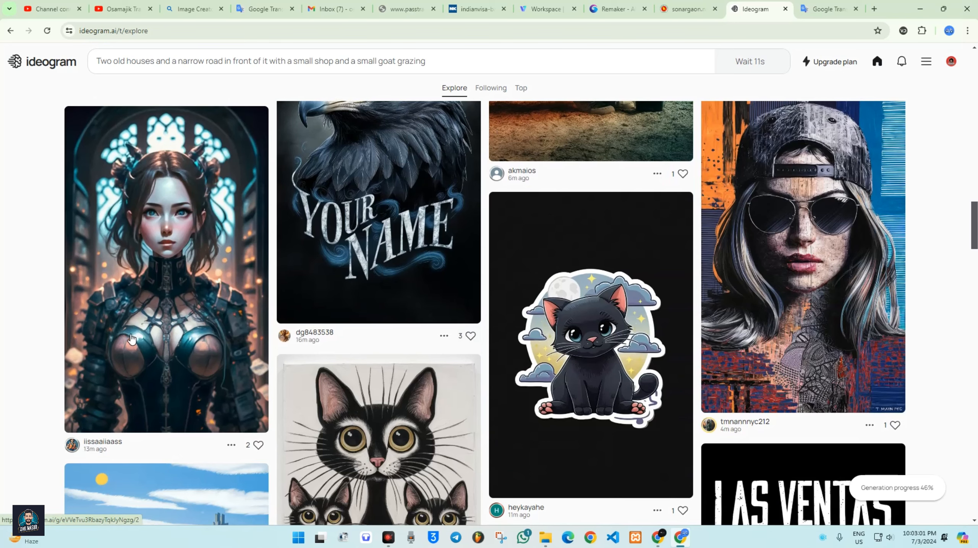
{"action": "scroll", "coordinate": [134, 338], "scroll_direction": "down", "scroll_amount": 15}
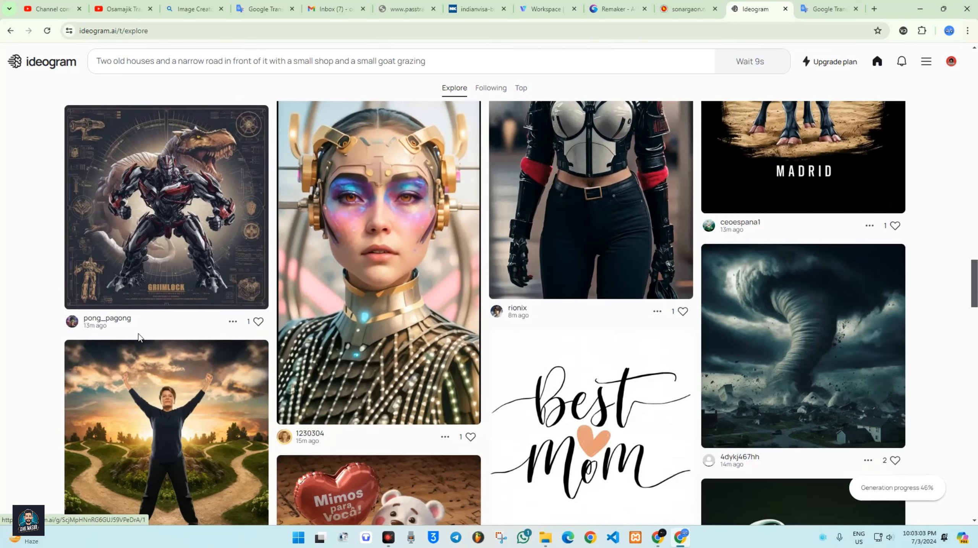
{"action": "scroll", "coordinate": [23, 350], "scroll_direction": "down", "scroll_amount": 5}
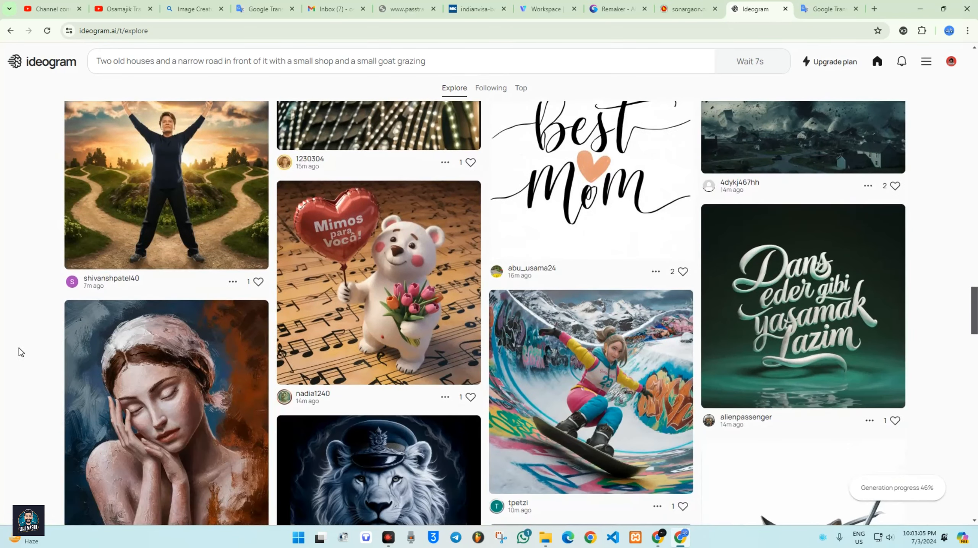
{"action": "scroll", "coordinate": [18, 351], "scroll_direction": "up", "scroll_amount": 15}
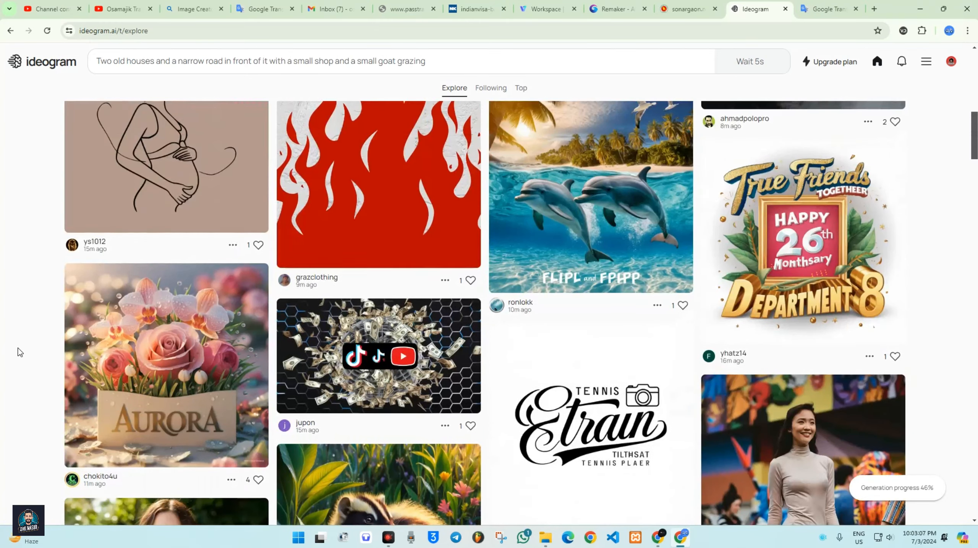
{"action": "scroll", "coordinate": [20, 352], "scroll_direction": "up", "scroll_amount": 10}
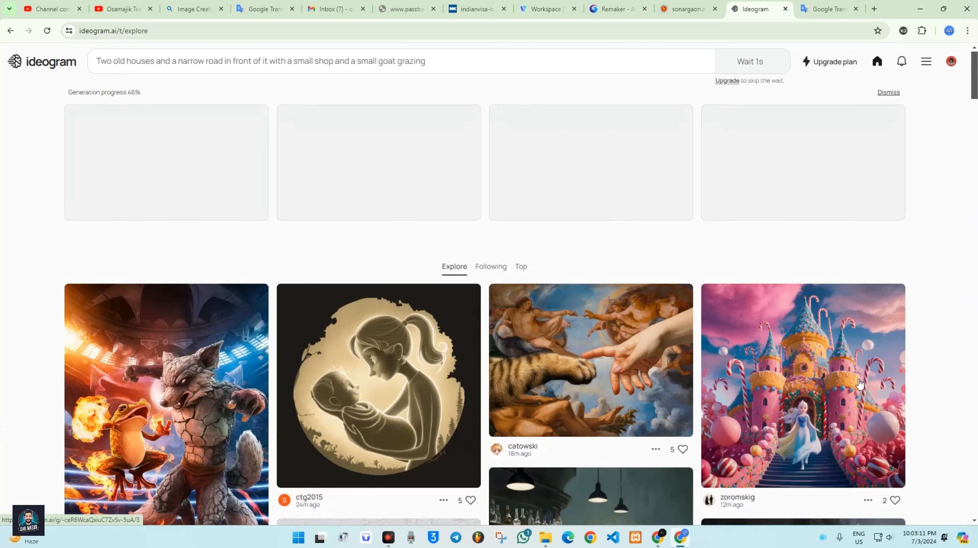
{"action": "scroll", "coordinate": [850, 415], "scroll_direction": "down", "scroll_amount": 4}
{"action": "scroll", "coordinate": [851, 416], "scroll_direction": "down", "scroll_amount": 4}
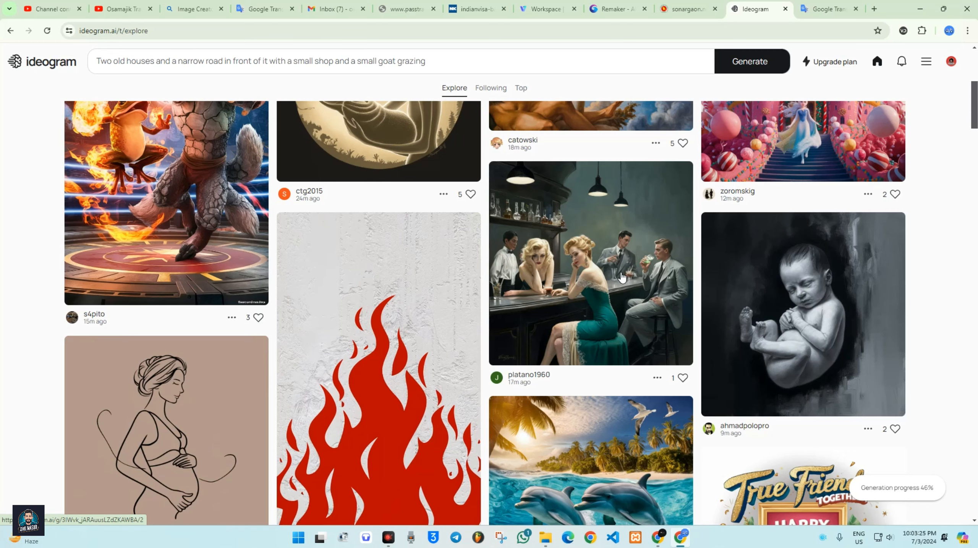
{"action": "scroll", "coordinate": [625, 275], "scroll_direction": "up", "scroll_amount": 5}
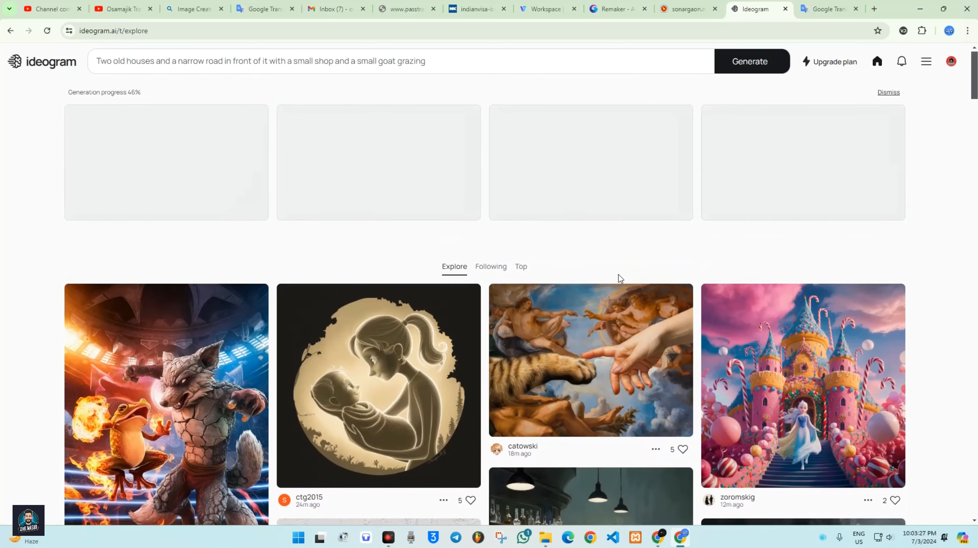
{"action": "scroll", "coordinate": [619, 275], "scroll_direction": "down", "scroll_amount": 4}
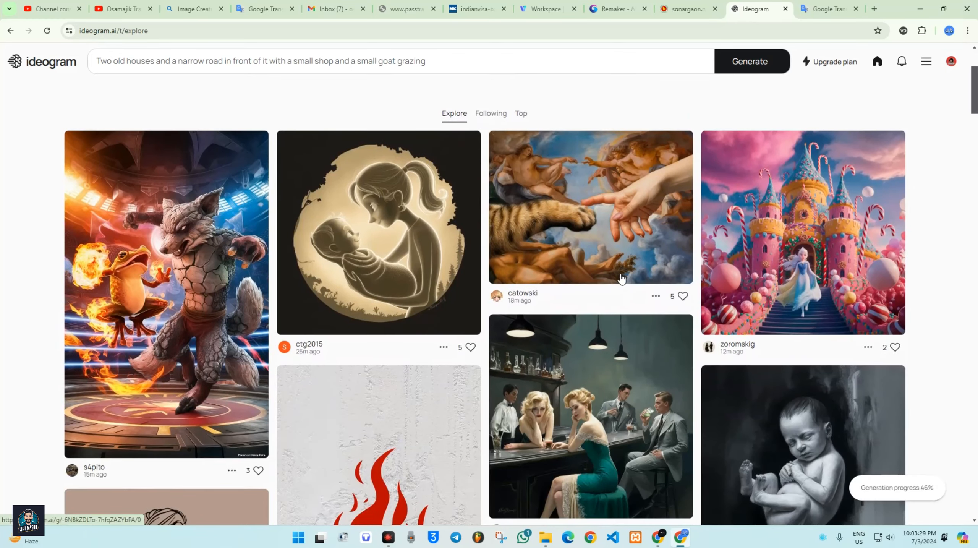
{"action": "scroll", "coordinate": [622, 278], "scroll_direction": "down", "scroll_amount": 4}
{"action": "scroll", "coordinate": [436, 376], "scroll_direction": "down", "scroll_amount": 3}
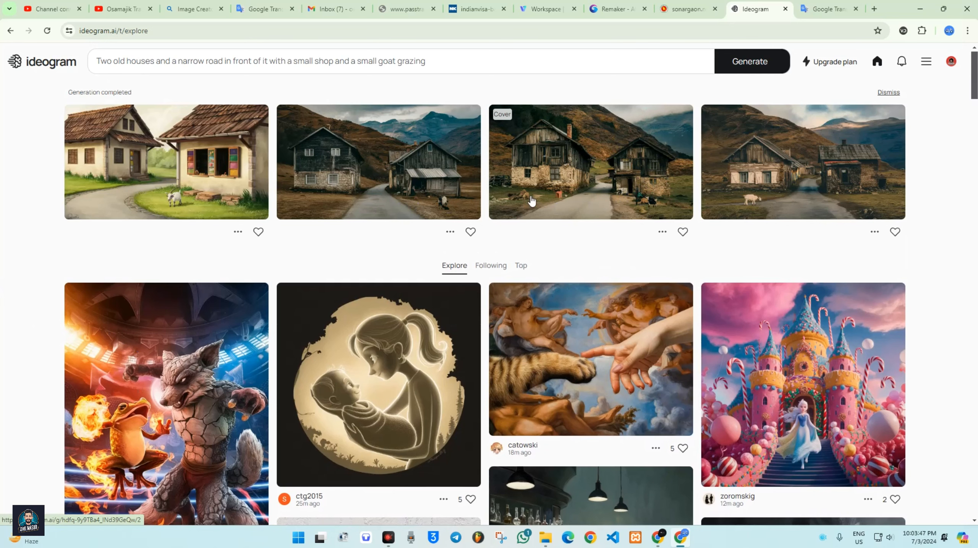
Open the third generated image of the two old wooden houses and download it as JPEG (70% quality).
{"action": "left_click", "coordinate": [591, 171]}
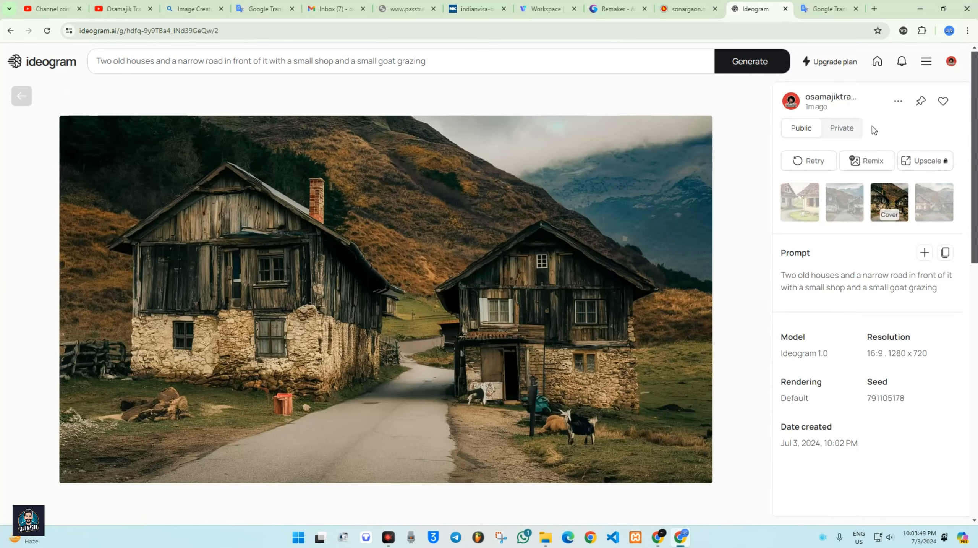
{"action": "left_click", "coordinate": [899, 103]}
{"action": "mouse_move", "coordinate": [839, 264]}
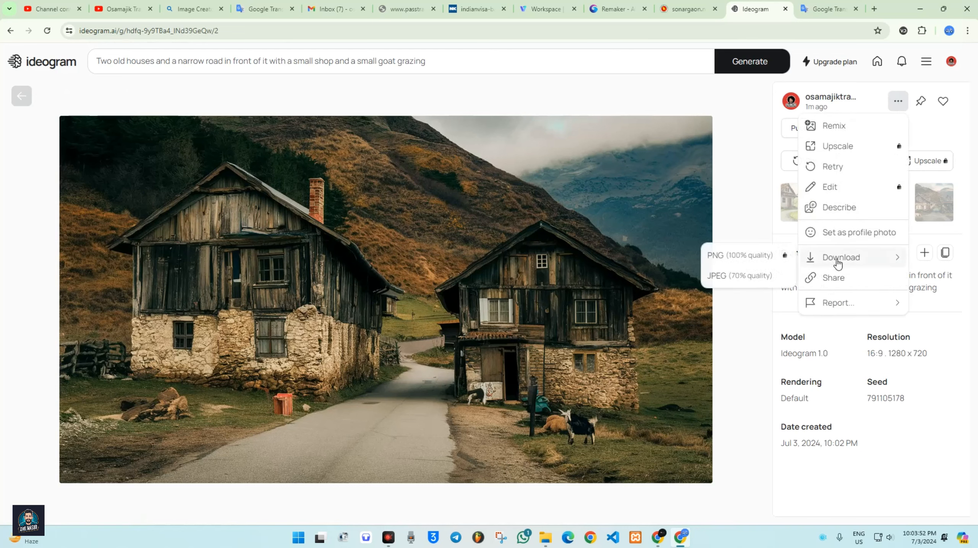
{"action": "left_click", "coordinate": [753, 275]}
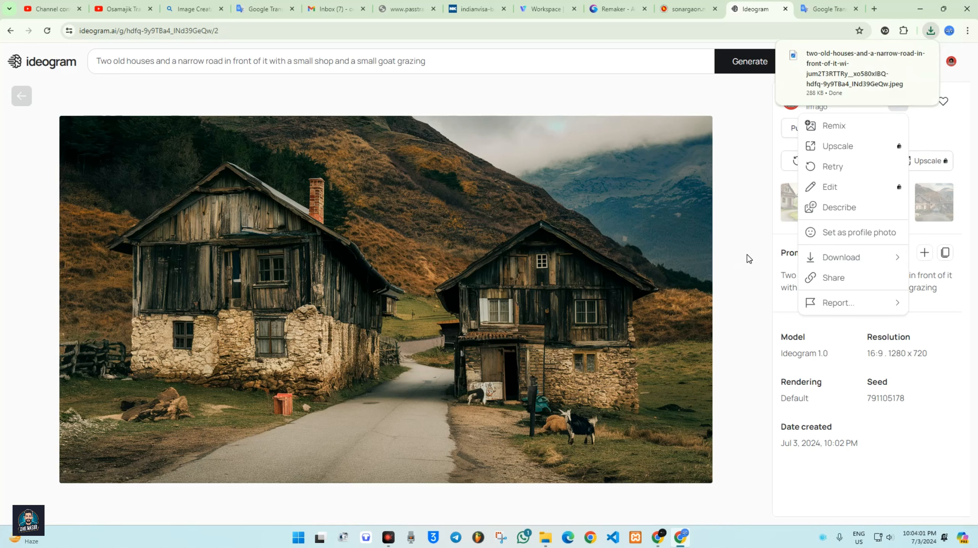
{"action": "left_click", "coordinate": [743, 400]}
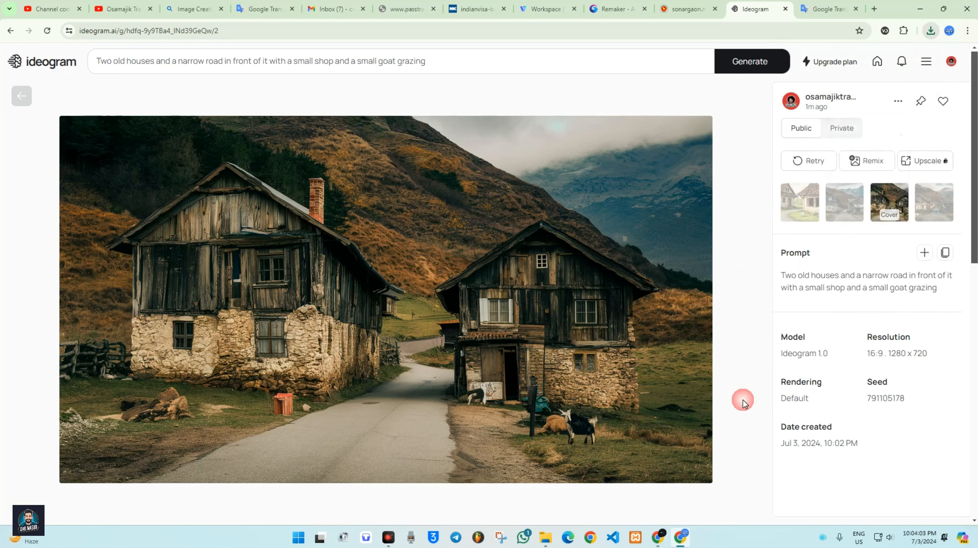
Switch to the Canva YouTube thumbnail design and delete its background photo of the old city street.
{"action": "left_click", "coordinate": [660, 537]}
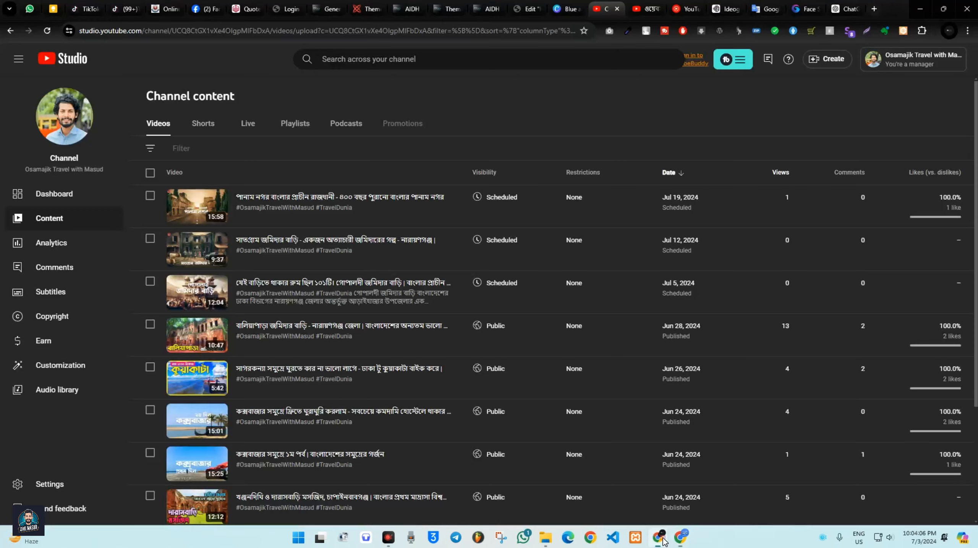
{"action": "left_click", "coordinate": [568, 9]}
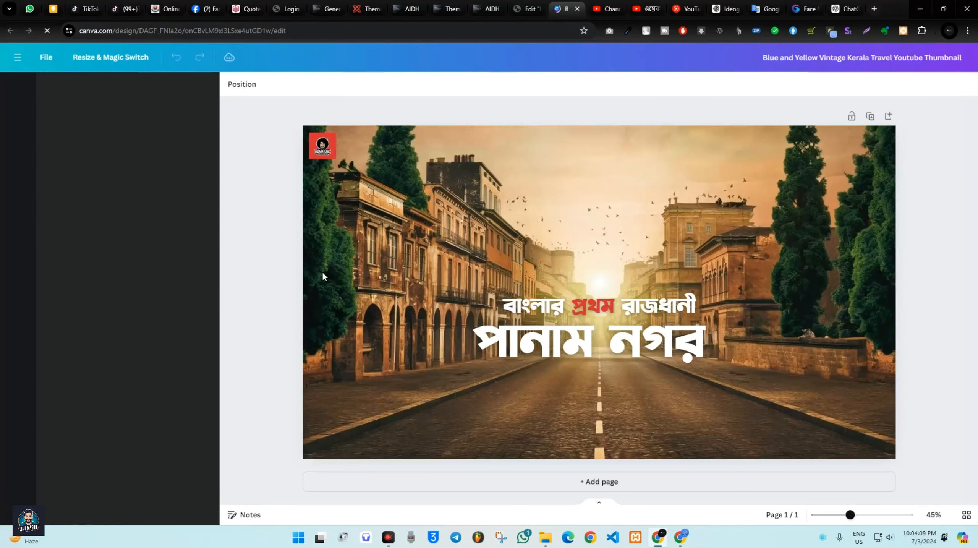
{"action": "left_click", "coordinate": [523, 221]}
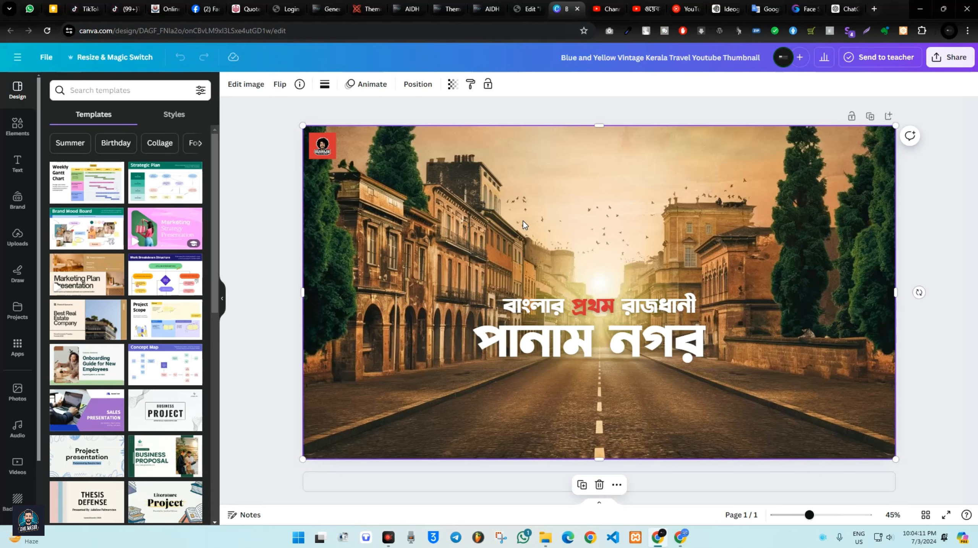
{"action": "key", "text": "Delete"}
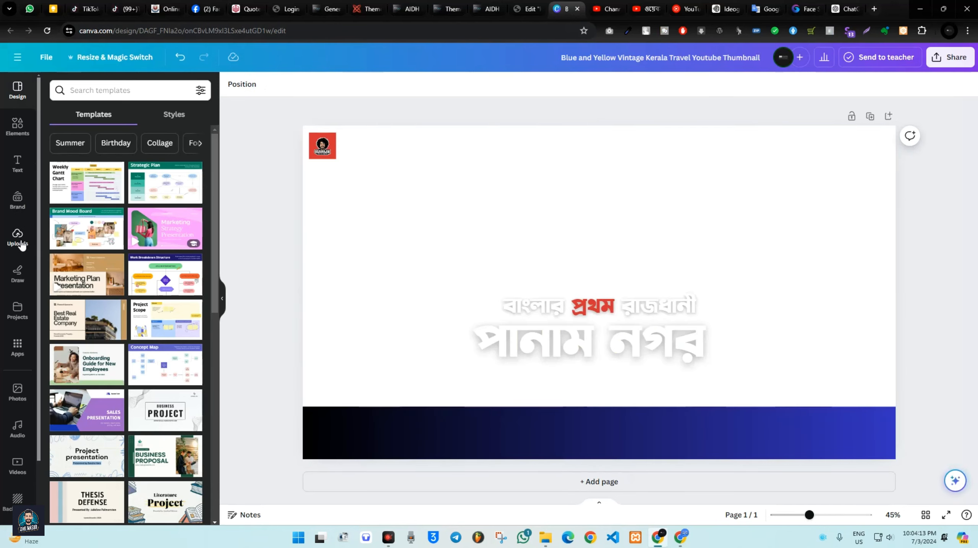
Upload the downloaded two-old-houses image from the Downloads folder to the Canva uploads.
{"action": "left_click", "coordinate": [18, 236]}
{"action": "left_click", "coordinate": [132, 114]}
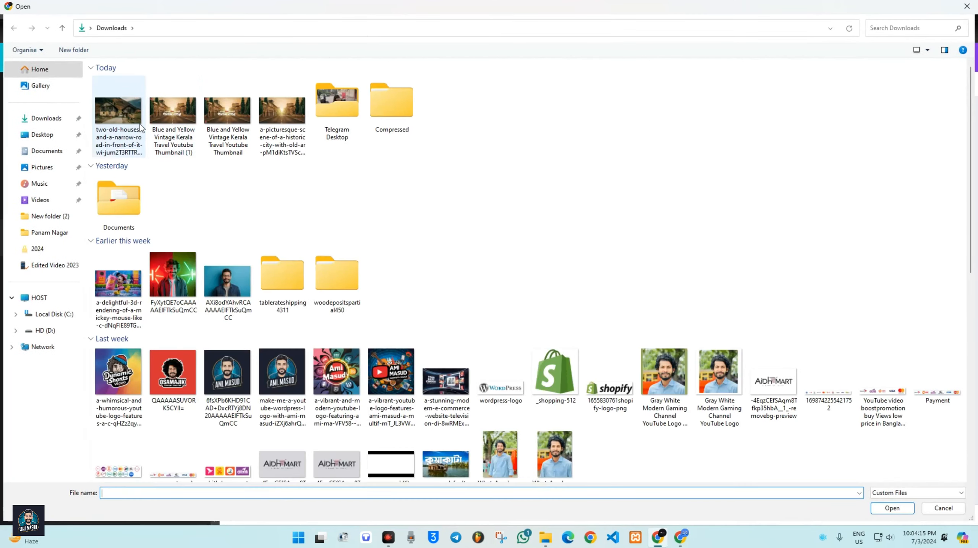
{"action": "double_click", "coordinate": [126, 116]}
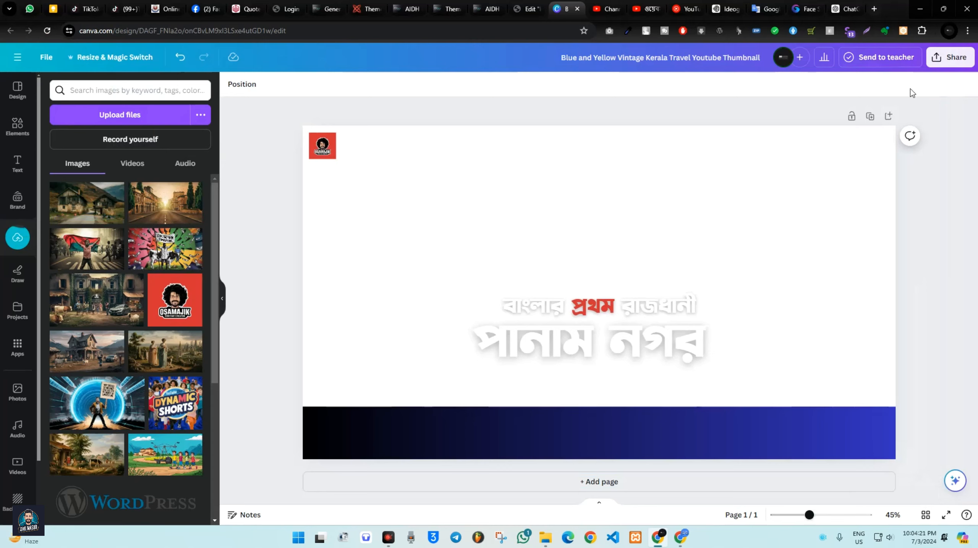
Return to the Ideogram Explore gallery and look through the community images for one to use as a reference.
{"action": "left_click", "coordinate": [682, 538]}
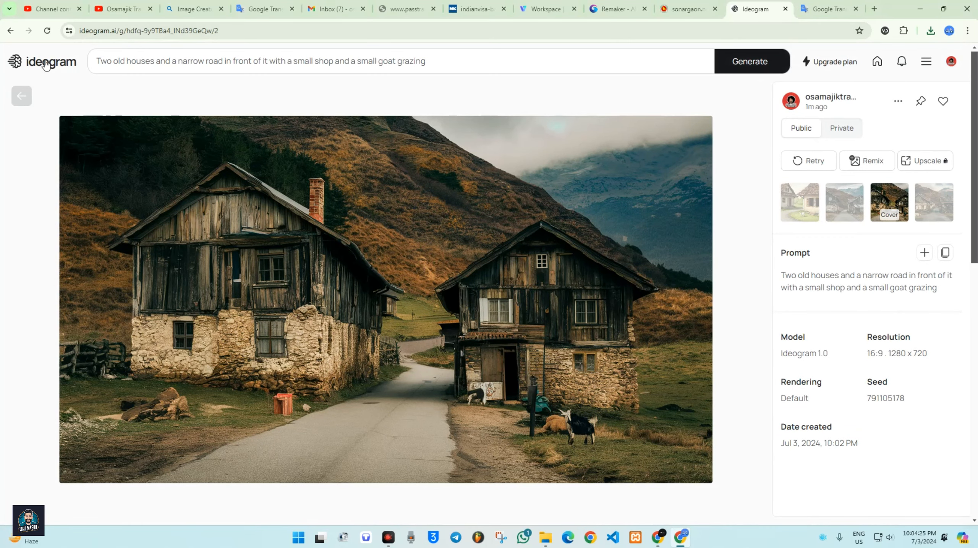
{"action": "left_click", "coordinate": [10, 30]}
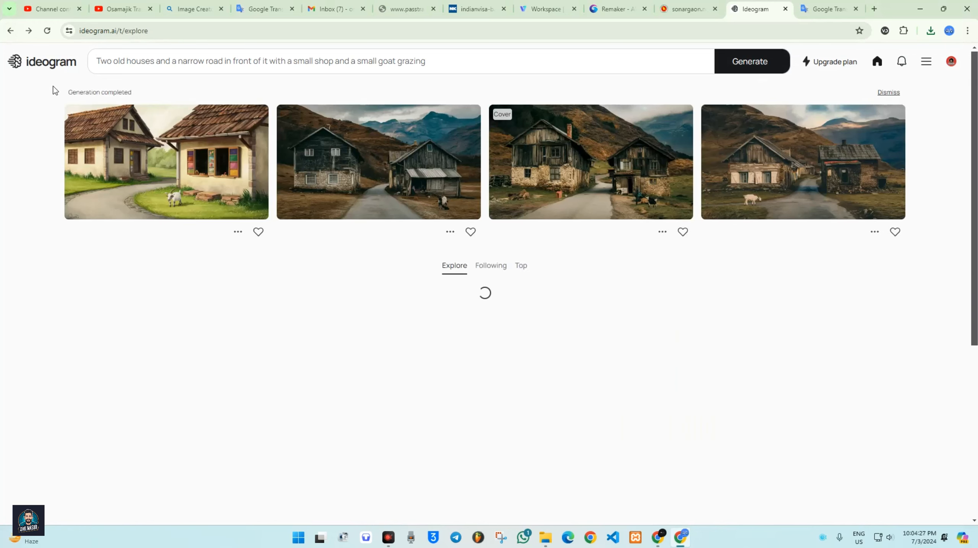
{"action": "scroll", "coordinate": [21, 236], "scroll_direction": "down", "scroll_amount": 3}
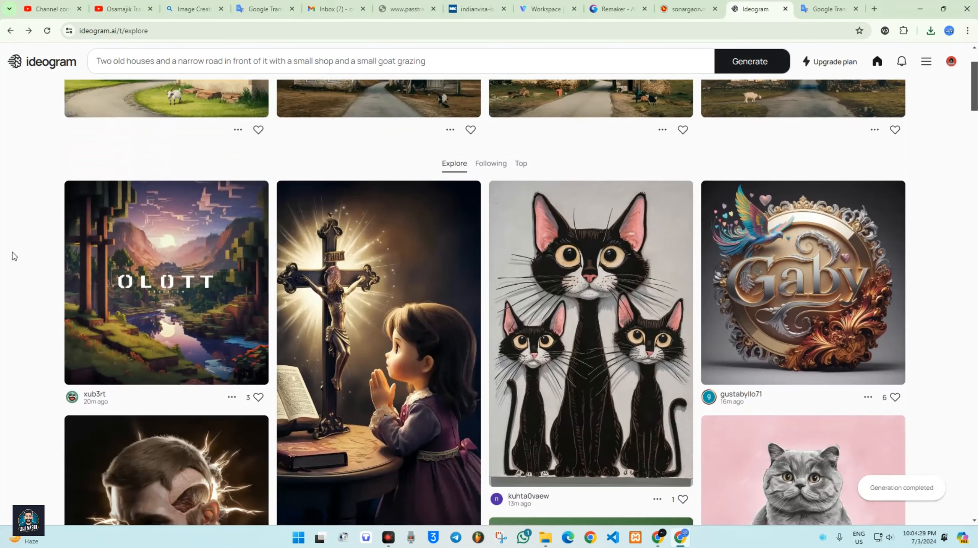
{"action": "scroll", "coordinate": [14, 254], "scroll_direction": "down", "scroll_amount": 5}
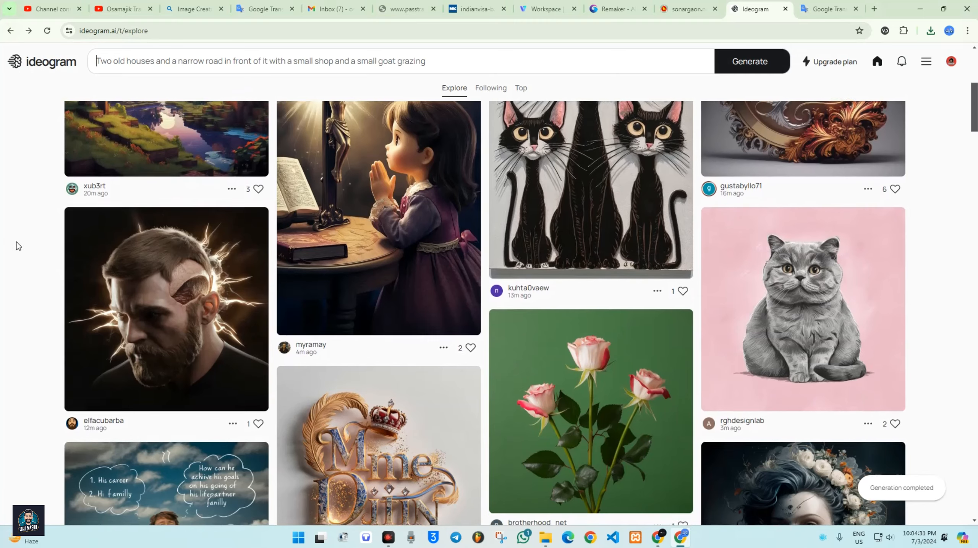
{"action": "scroll", "coordinate": [24, 247], "scroll_direction": "down", "scroll_amount": 5}
{"action": "scroll", "coordinate": [26, 246], "scroll_direction": "down", "scroll_amount": 3}
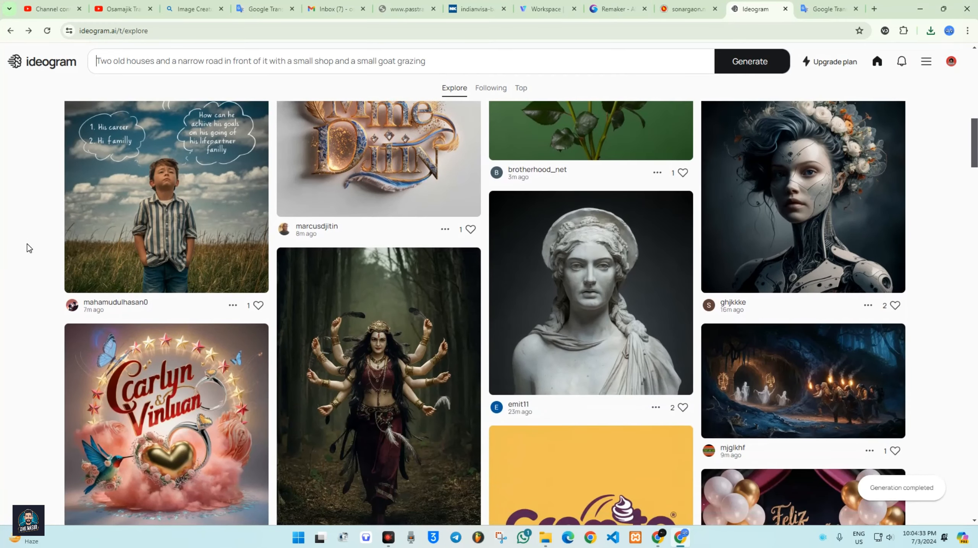
{"action": "scroll", "coordinate": [31, 241], "scroll_direction": "down", "scroll_amount": 9}
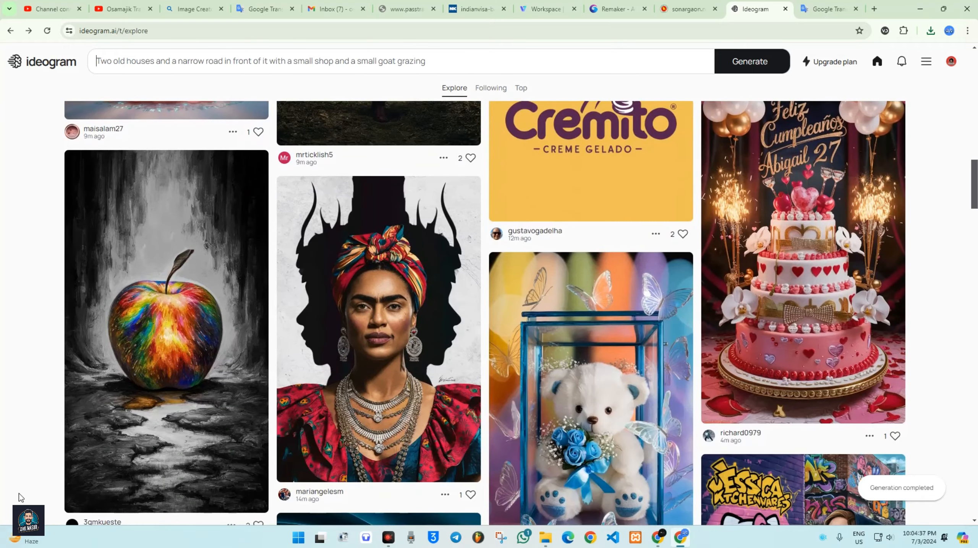
{"action": "scroll", "coordinate": [1, 332], "scroll_direction": "down", "scroll_amount": 8}
{"action": "scroll", "coordinate": [2, 328], "scroll_direction": "down", "scroll_amount": 5}
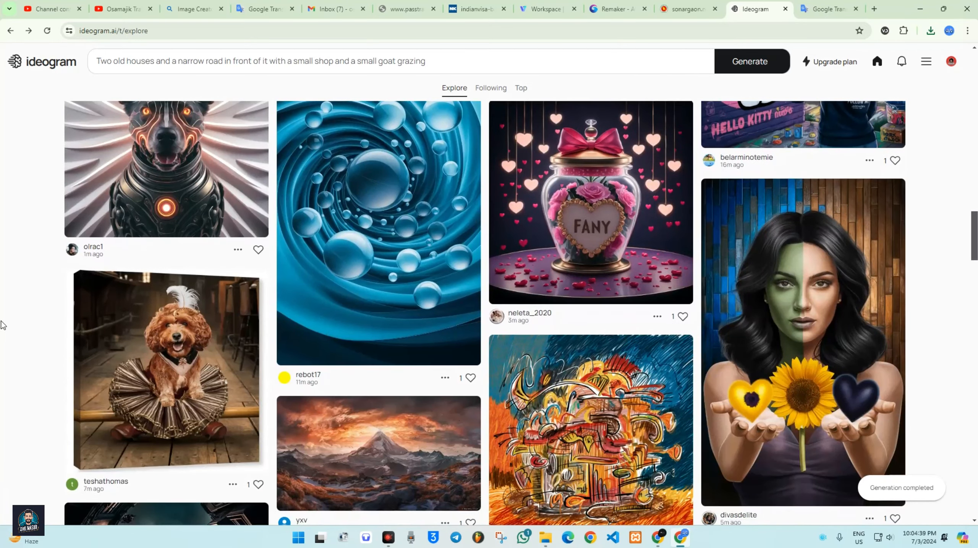
{"action": "scroll", "coordinate": [2, 325], "scroll_direction": "down", "scroll_amount": 5}
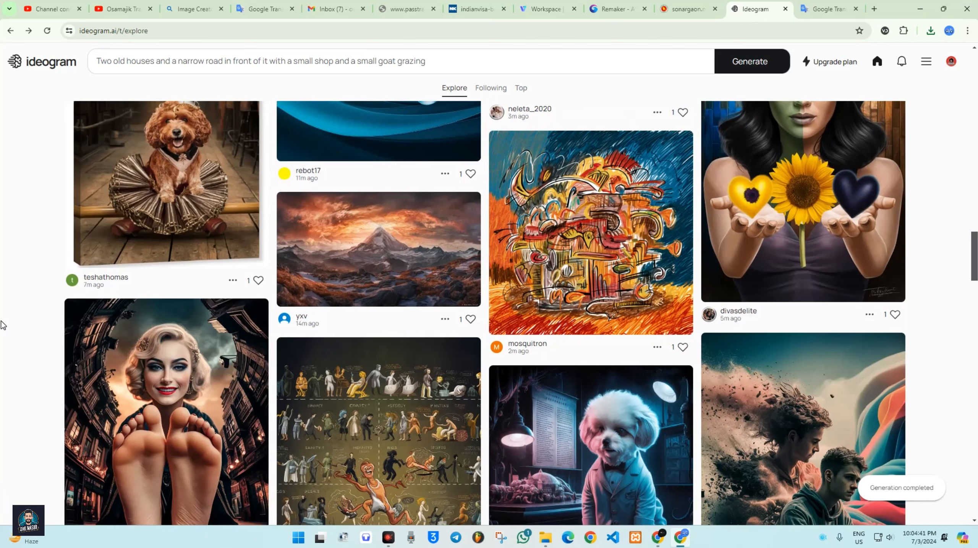
{"action": "scroll", "coordinate": [2, 324], "scroll_direction": "down", "scroll_amount": 4}
{"action": "scroll", "coordinate": [2, 325], "scroll_direction": "up", "scroll_amount": 7}
{"action": "scroll", "coordinate": [2, 324], "scroll_direction": "down", "scroll_amount": 5}
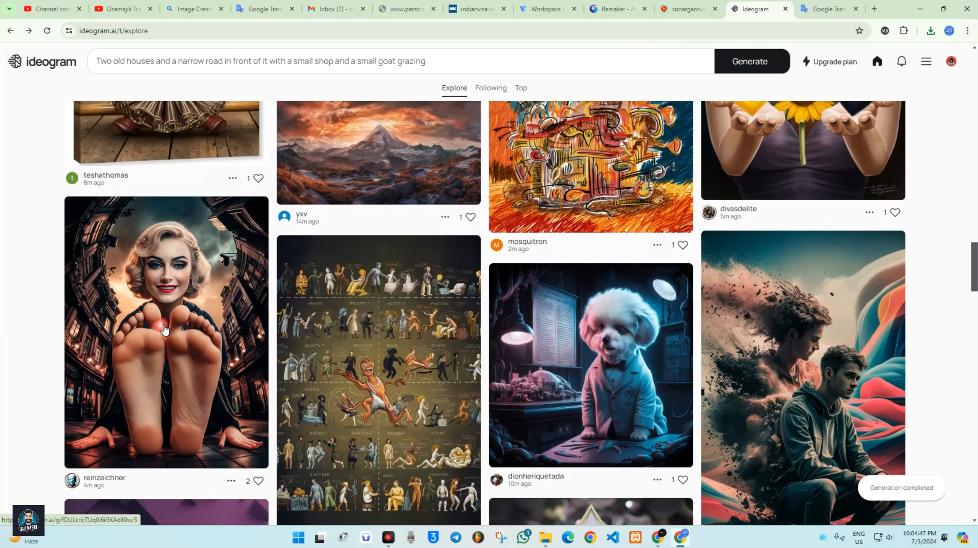
Open the community image of the blonde woman with bare feet in front and download it as JPEG (70% quality).
{"action": "left_click", "coordinate": [165, 329]}
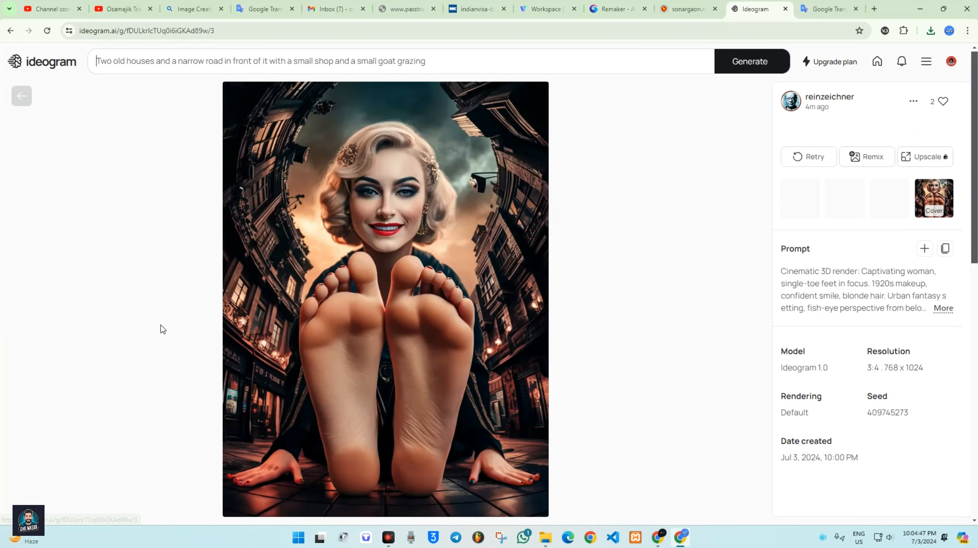
{"action": "left_click", "coordinate": [914, 101]}
{"action": "mouse_move", "coordinate": [866, 232]}
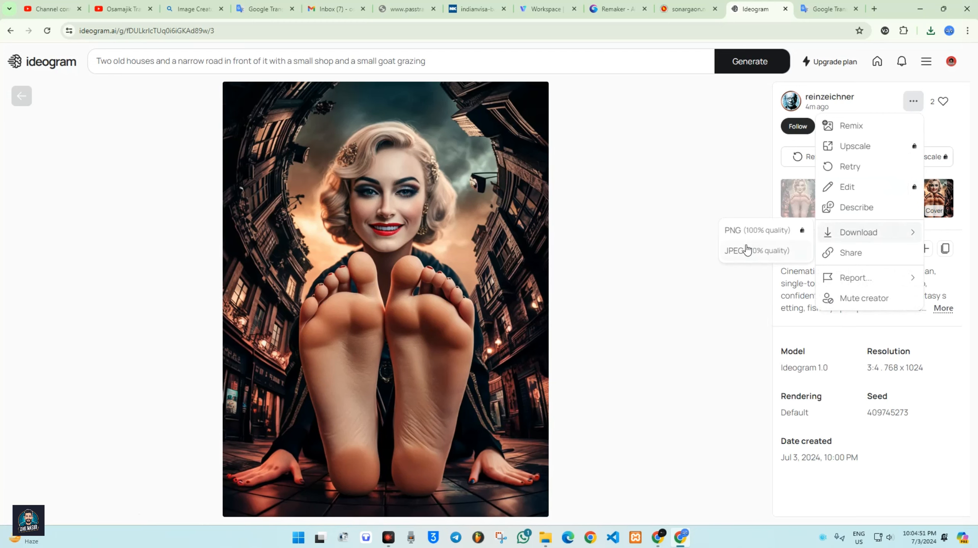
{"action": "left_click", "coordinate": [733, 250]}
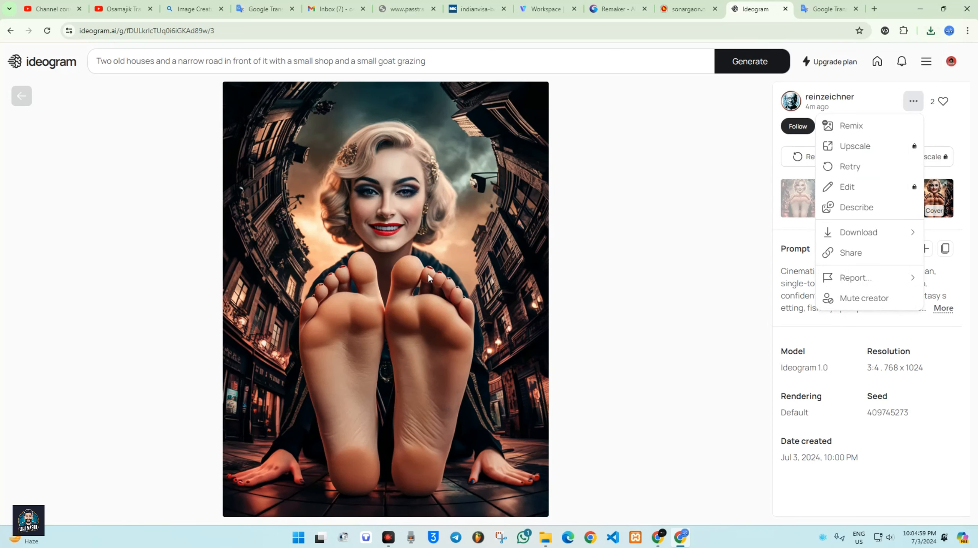
{"action": "left_click", "coordinate": [697, 220]}
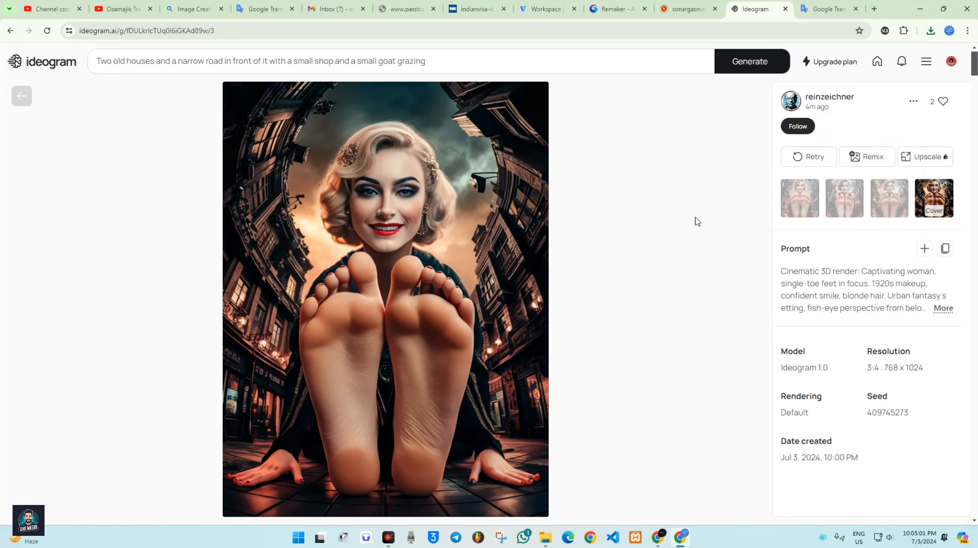
{"action": "left_click", "coordinate": [875, 9]}
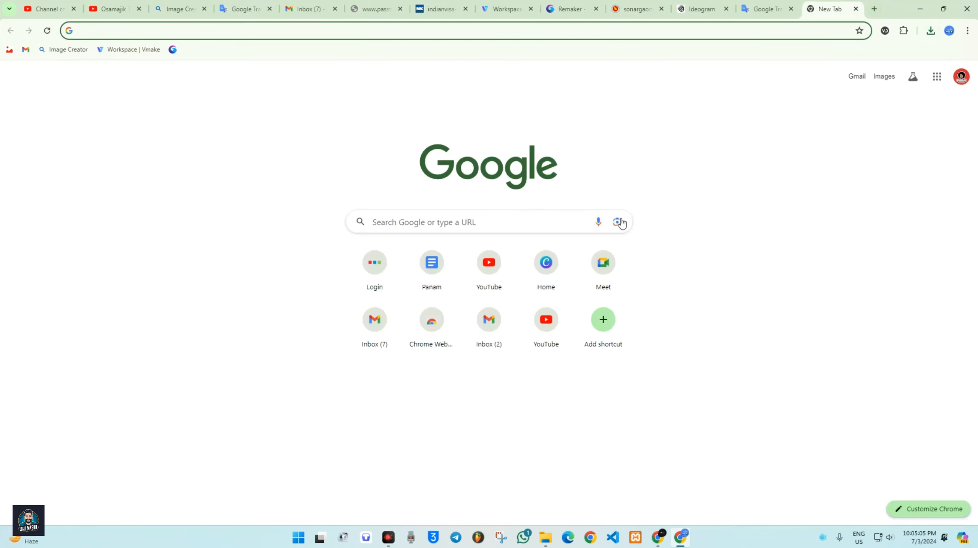
{"action": "left_click", "coordinate": [856, 9]}
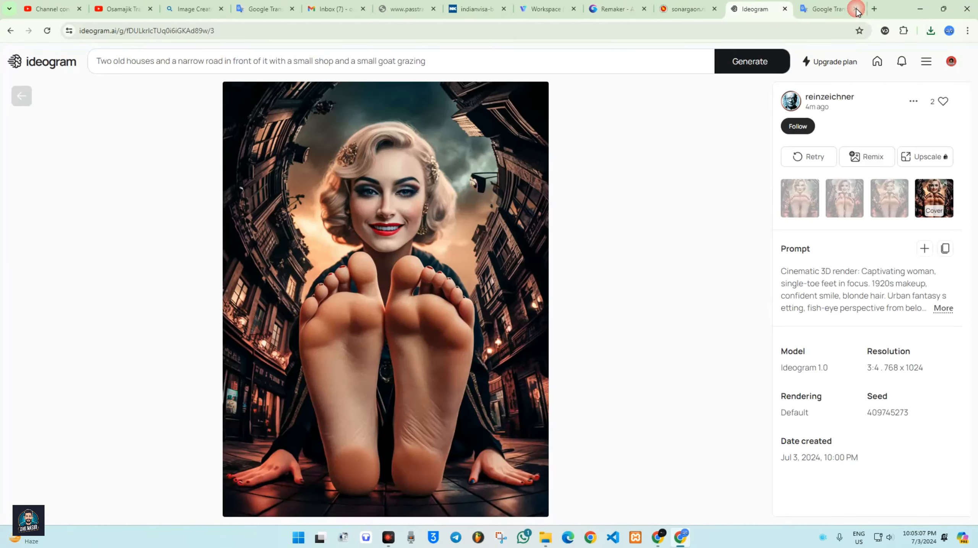
{"action": "left_click", "coordinate": [872, 8]}
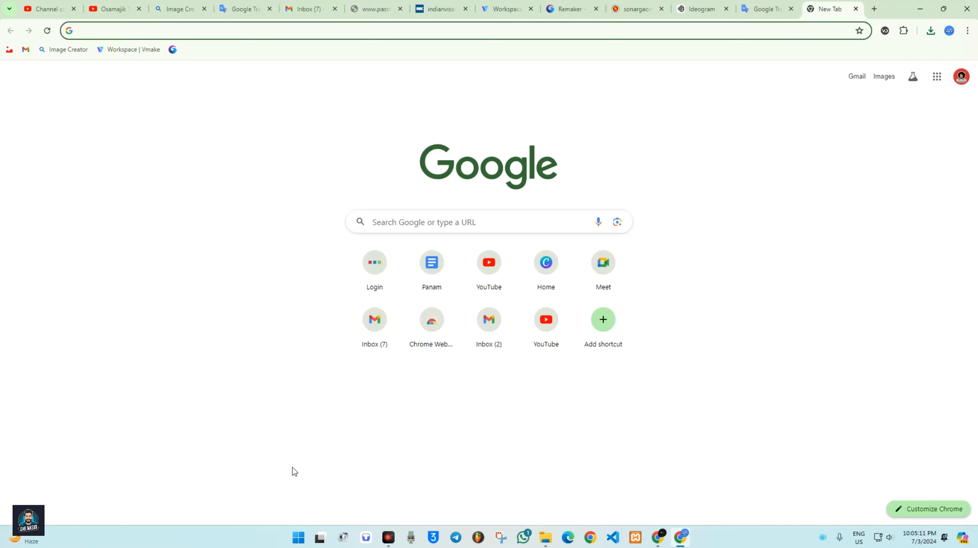
Switch to ChatGPT, reload it and attach the downloaded image of the blonde woman from the computer to a new message.
{"action": "left_click", "coordinate": [659, 537]}
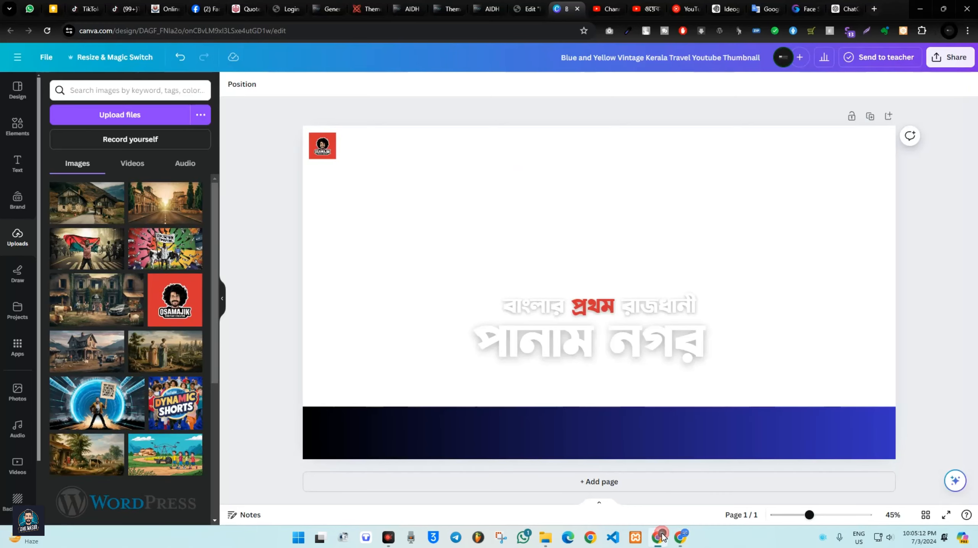
{"action": "left_click", "coordinate": [851, 5]}
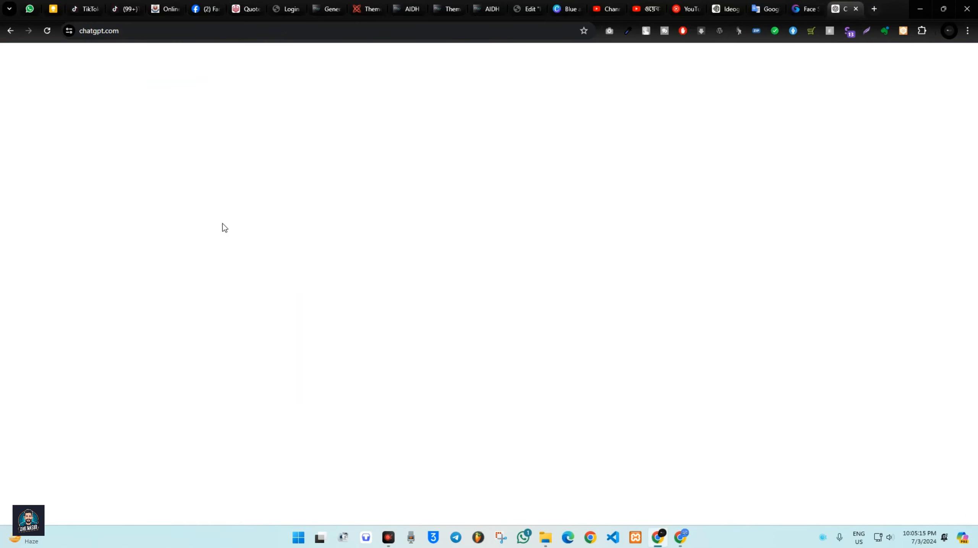
{"action": "left_click", "coordinate": [51, 36]}
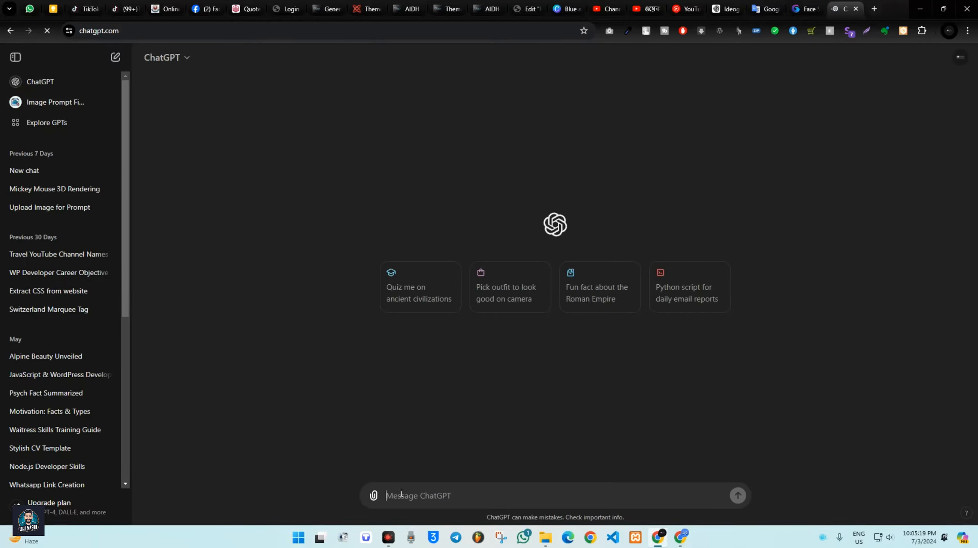
{"action": "left_click", "coordinate": [376, 496]}
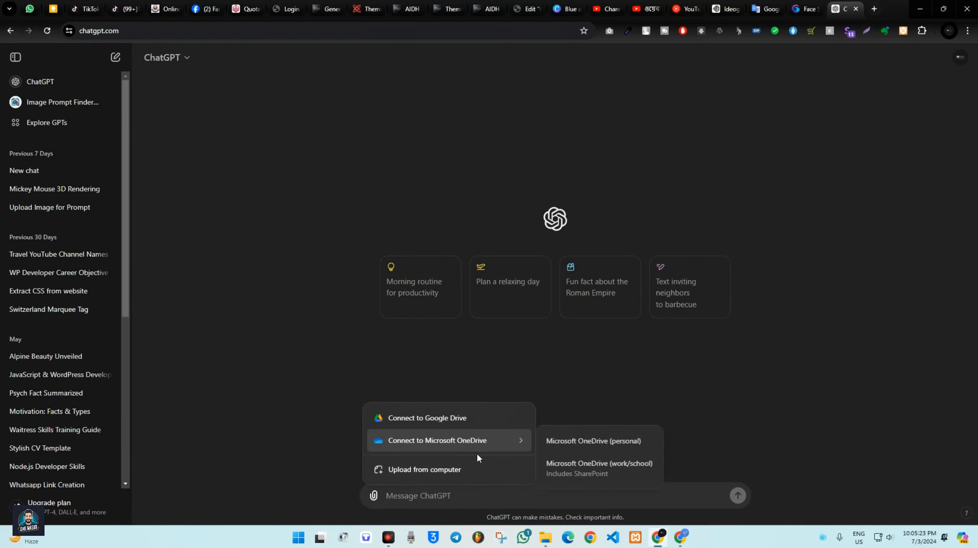
{"action": "left_click", "coordinate": [437, 471]}
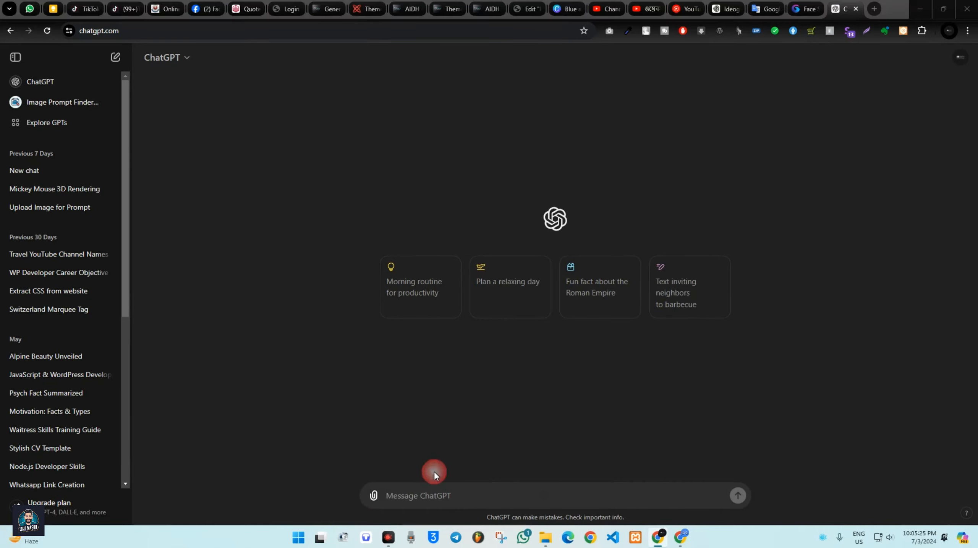
{"action": "double_click", "coordinate": [118, 111]}
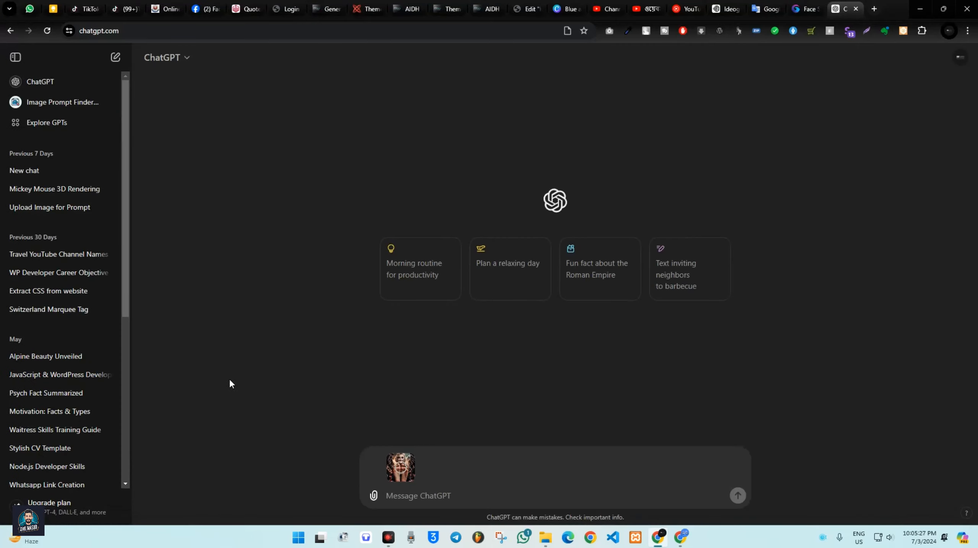
Send the attached image of the blonde woman to ChatGPT and view it enlarged in the conversation.
{"action": "left_click", "coordinate": [738, 496]}
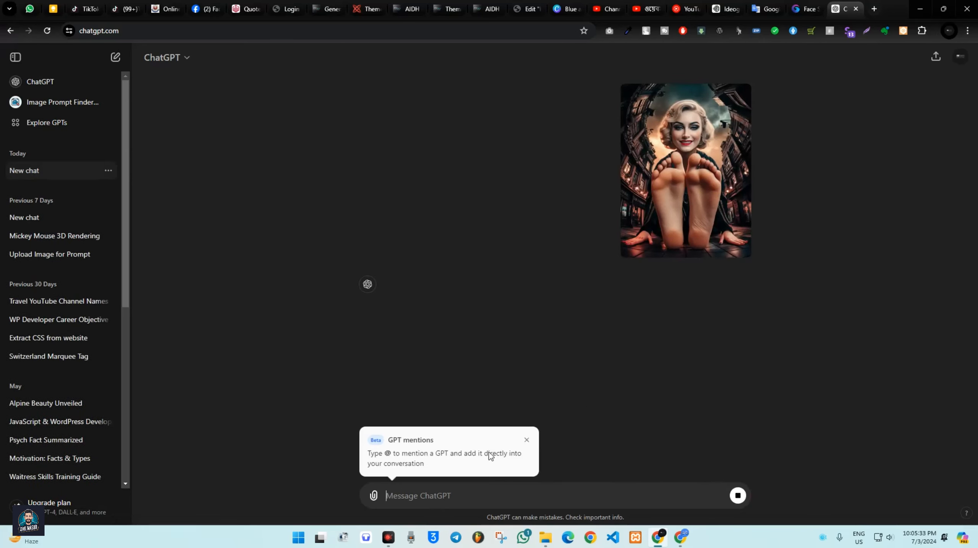
{"action": "left_click", "coordinate": [527, 440]}
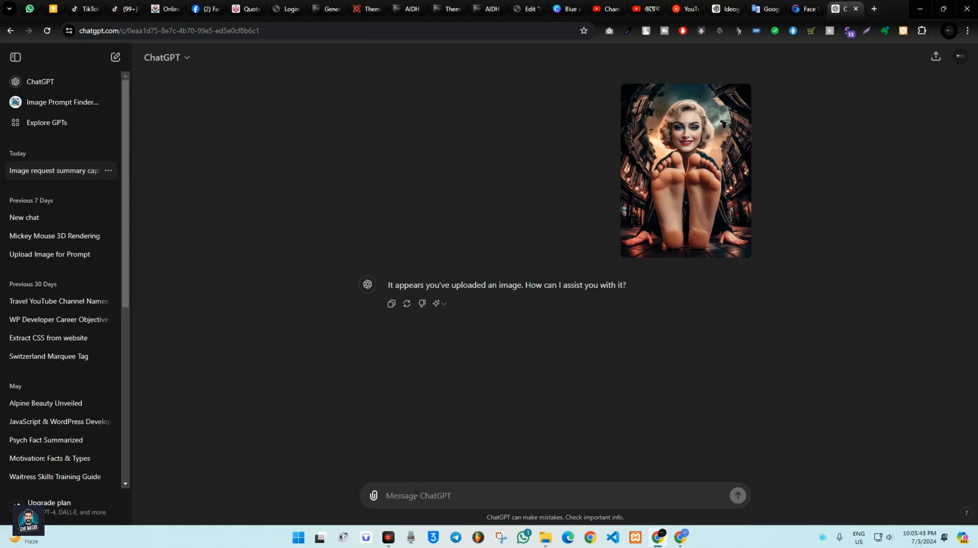
{"action": "left_click", "coordinate": [684, 147]}
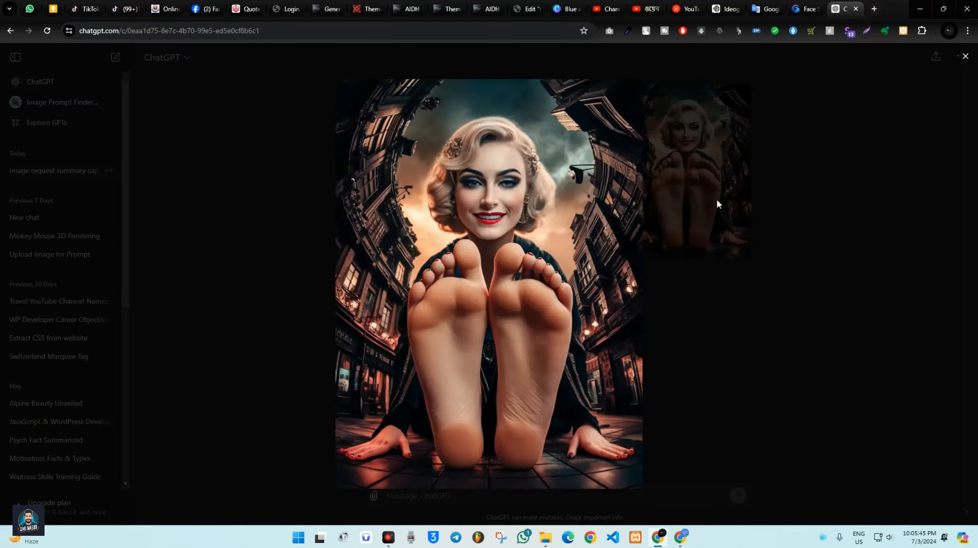
{"action": "left_click", "coordinate": [965, 57]}
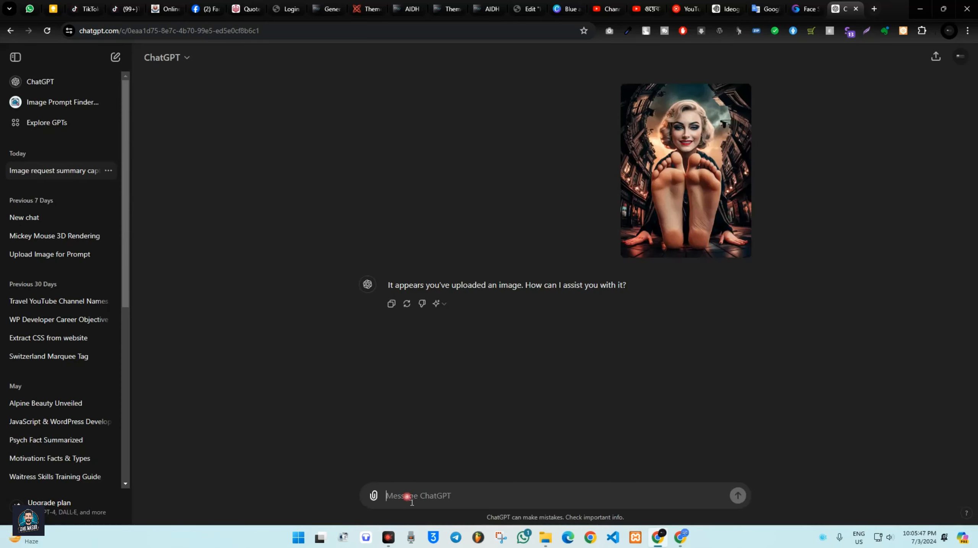
{"action": "left_click", "coordinate": [374, 495]}
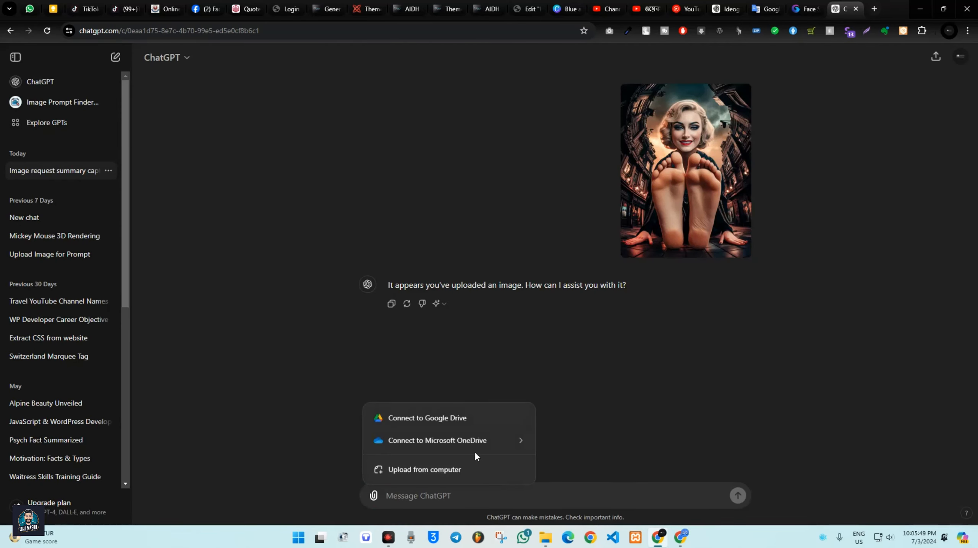
{"action": "left_click", "coordinate": [623, 382]}
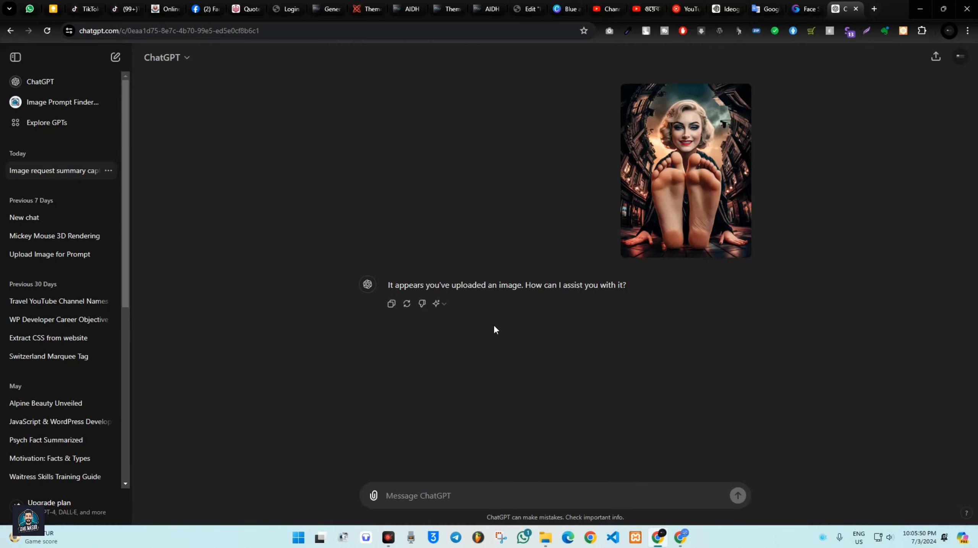
Open the Image Prompt Finder AI GPT, start "Upload your image to prompt!" and submit the downloaded image of the blonde woman.
{"action": "left_click", "coordinate": [56, 103]}
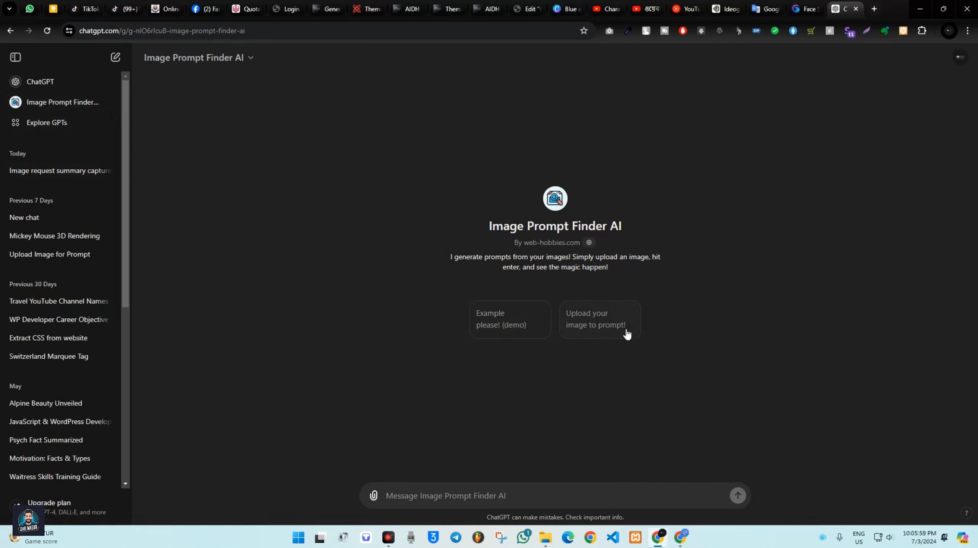
{"action": "left_click", "coordinate": [590, 321]}
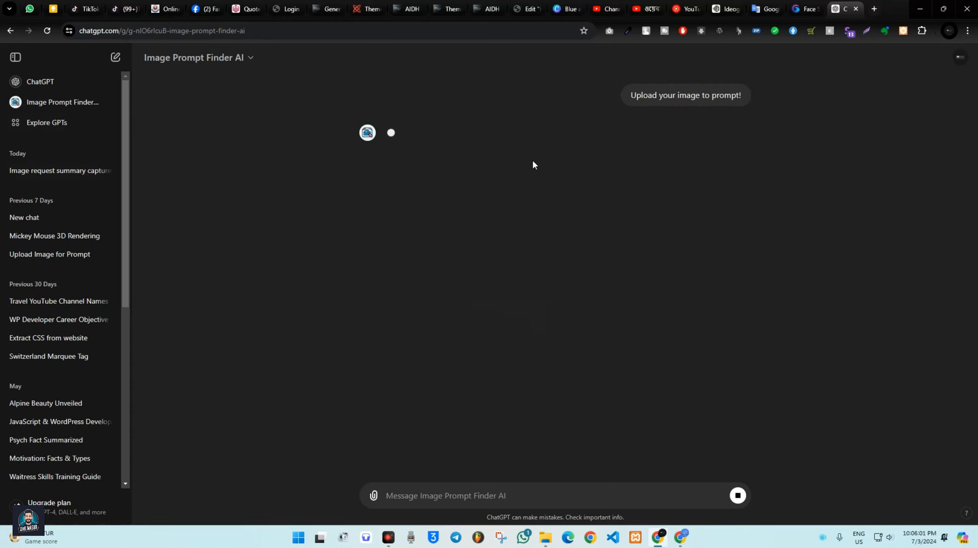
{"action": "left_click", "coordinate": [375, 495]}
{"action": "left_click", "coordinate": [425, 468]}
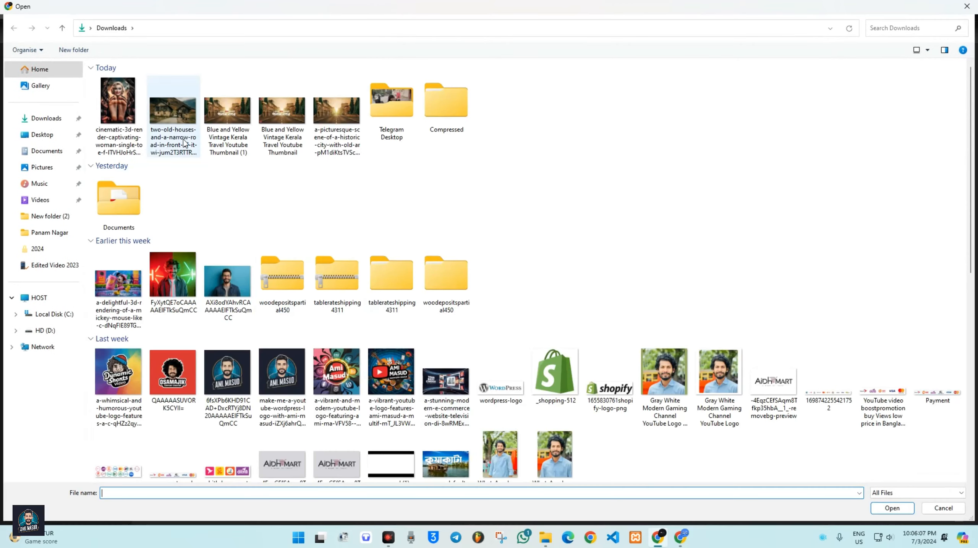
{"action": "double_click", "coordinate": [118, 107]}
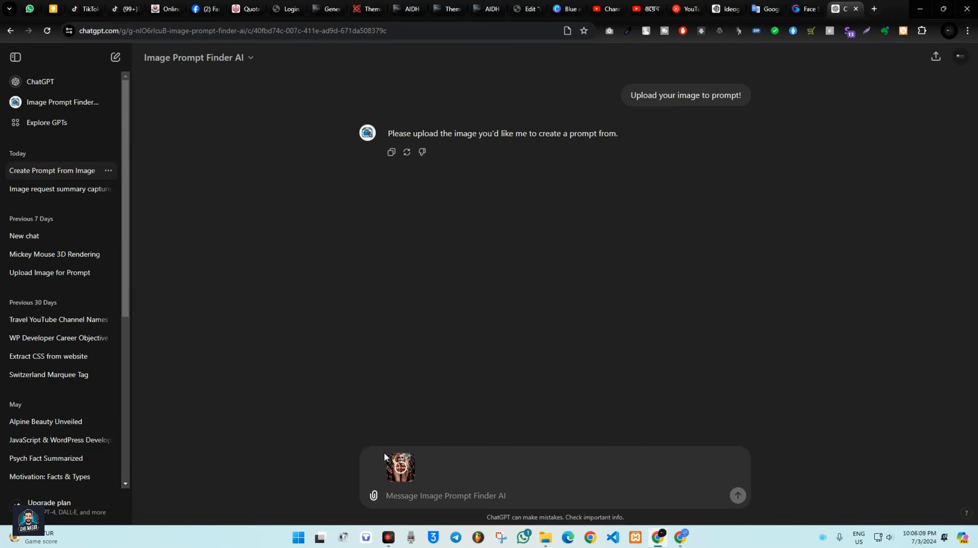
{"action": "left_click", "coordinate": [743, 497]}
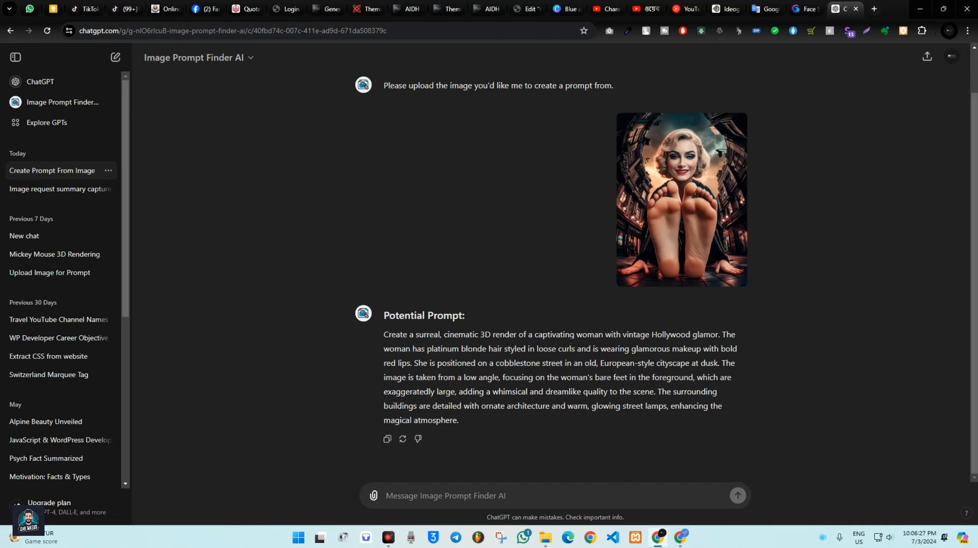
Copy the generated prompt, switch to Ideogram and replace the old-houses prompt with it, leaving out the "### Potential Prompt:" heading.
{"action": "left_click", "coordinate": [387, 439]}
{"action": "mouse_move", "coordinate": [685, 537]}
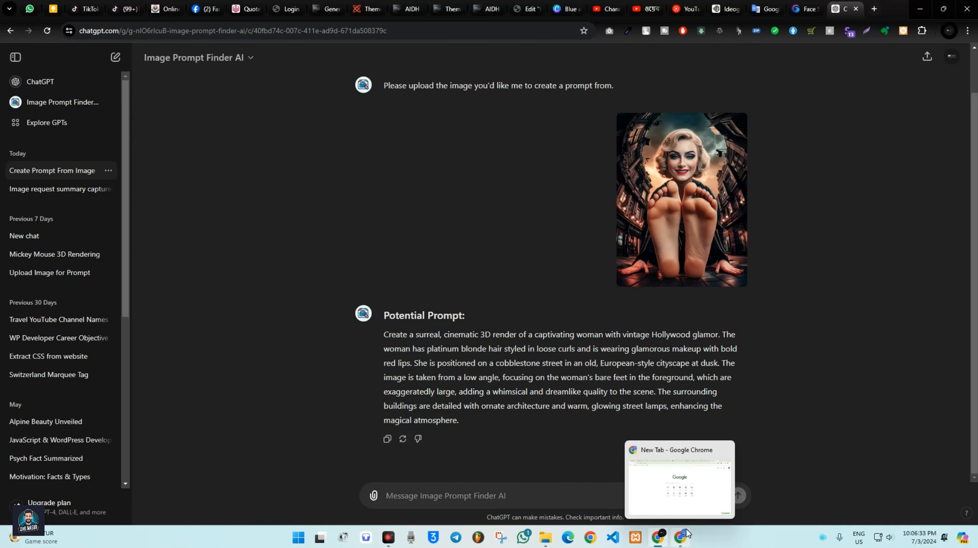
{"action": "left_click", "coordinate": [684, 537]}
{"action": "left_click", "coordinate": [695, 3]}
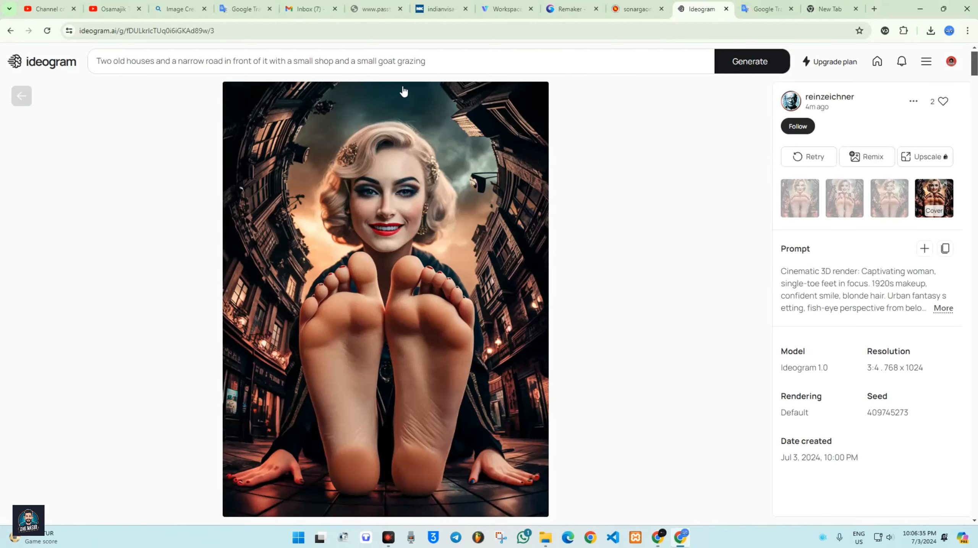
{"action": "left_click", "coordinate": [585, 70]}
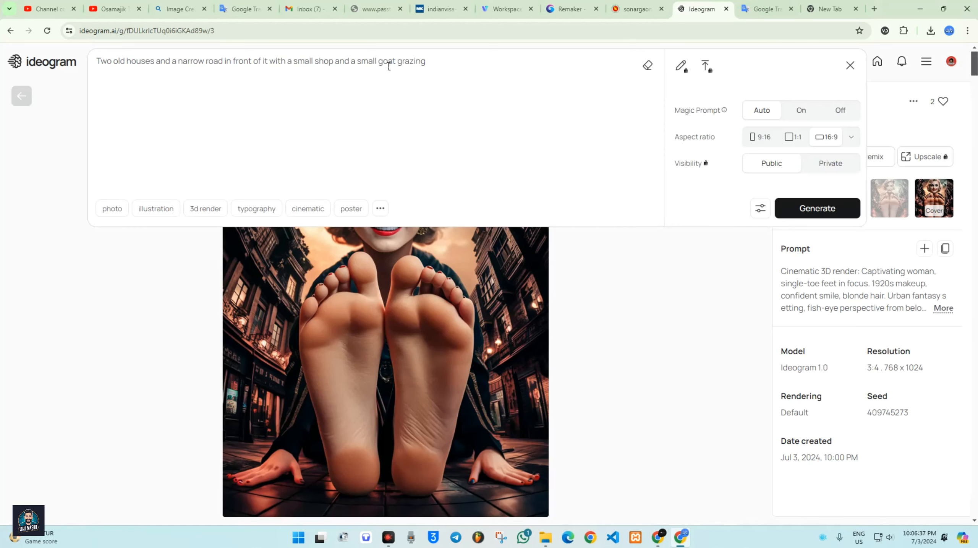
{"action": "key", "text": "ctrl+a"}
{"action": "key", "text": "ctrl+v"}
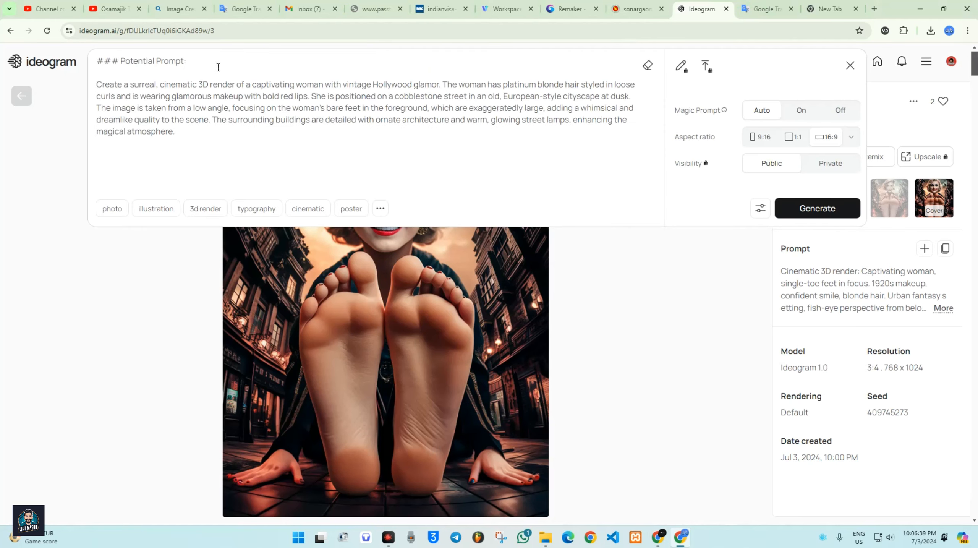
{"action": "left_click_drag", "start_coordinate": [218, 67], "coordinate": [96, 62]}
{"action": "key", "text": "BackSpace"}
{"action": "key", "text": "Delete"}
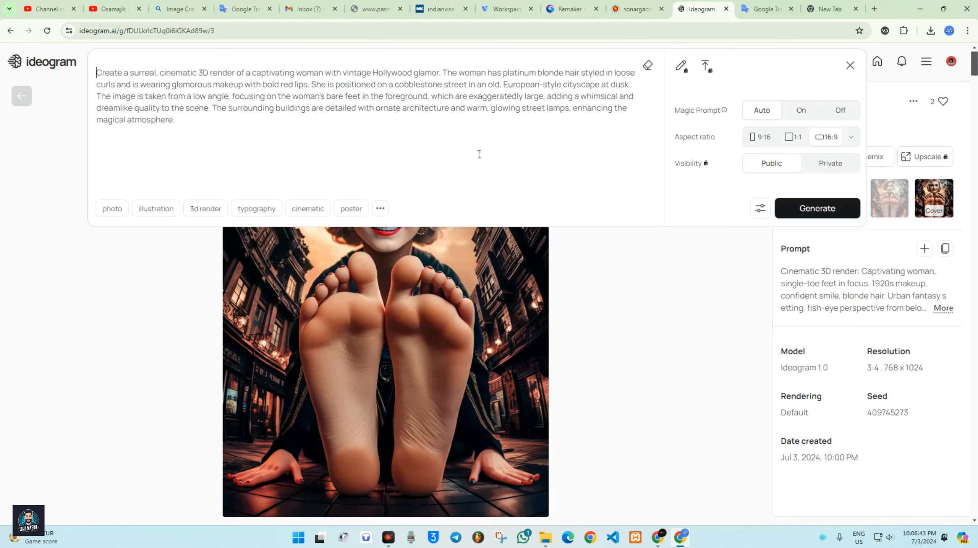
Edit the prompt's second sentence to begin "The Man has curvy hair" and generate the images.
{"action": "double_click", "coordinate": [480, 74]}
{"action": "type", "text": "Man has"}
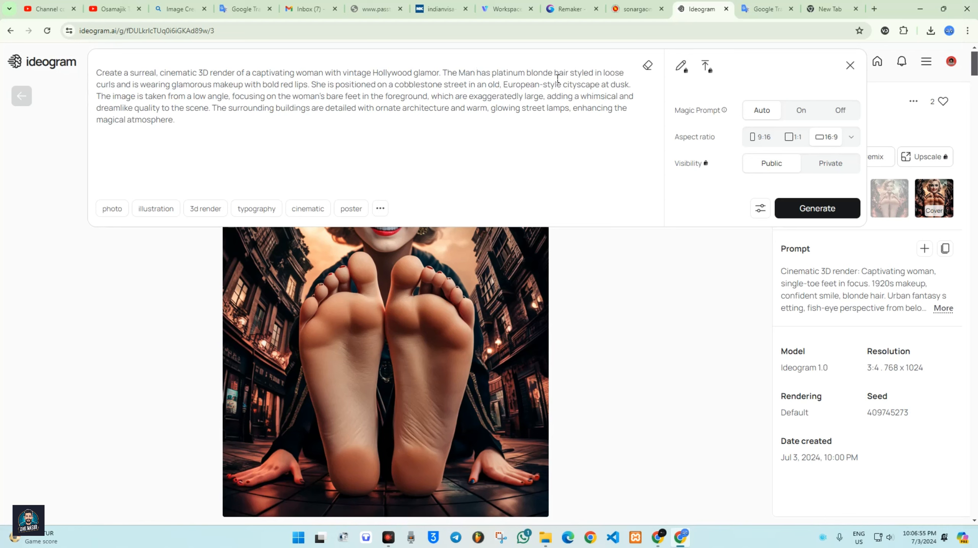
{"action": "left_click_drag", "start_coordinate": [553, 75], "coordinate": [503, 76]}
{"action": "type", "text": "curvy"}
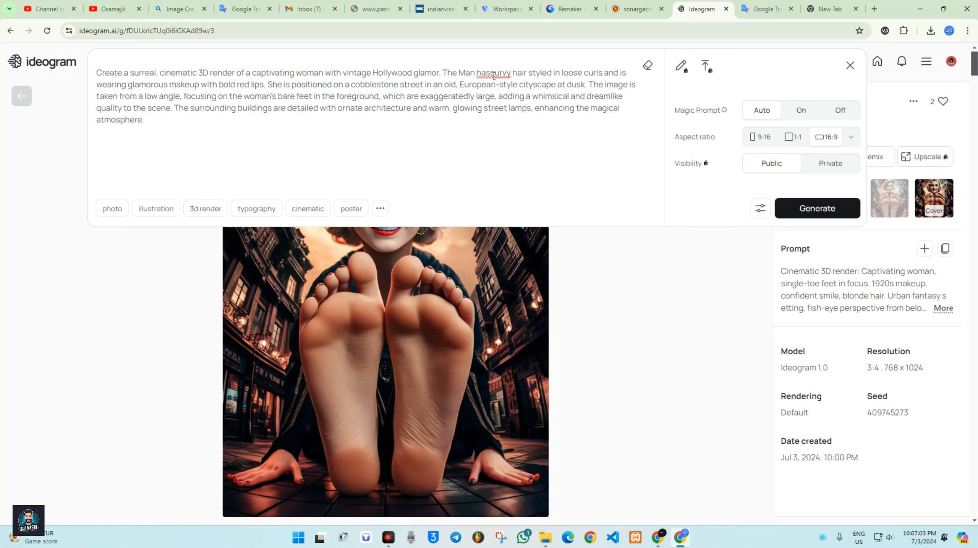
{"action": "left_click", "coordinate": [494, 75]}
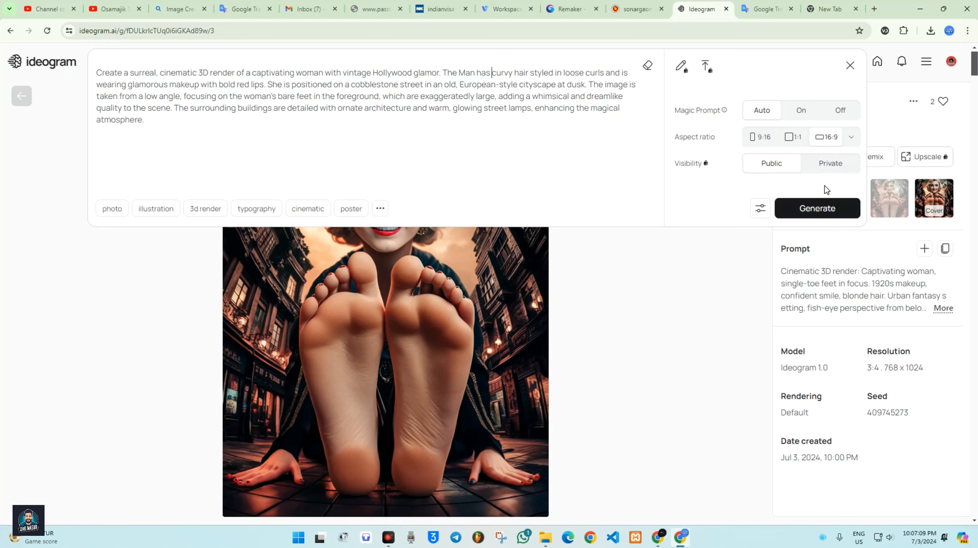
{"action": "left_click", "coordinate": [826, 211]}
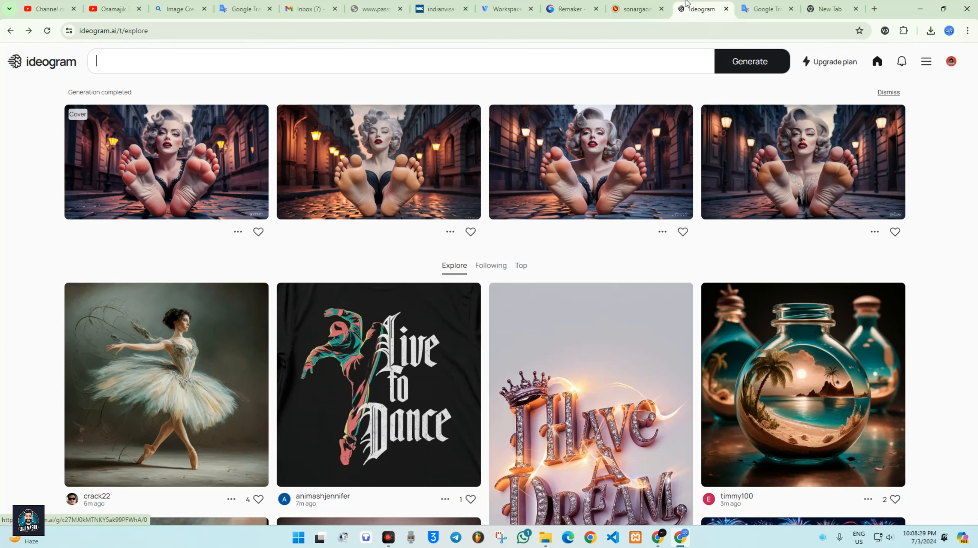
Open the first generated image, marked as the cover, and download it as JPEG.
{"action": "left_click", "coordinate": [166, 181]}
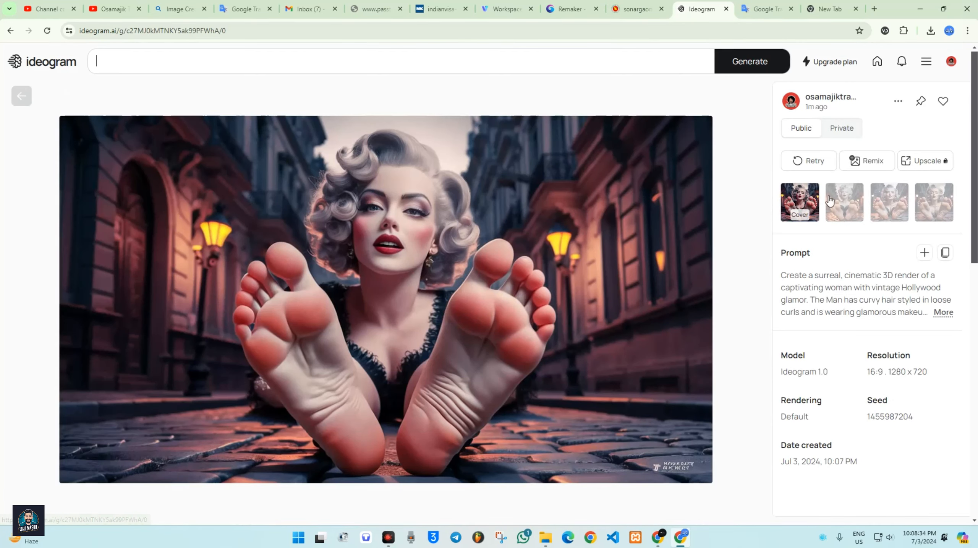
{"action": "left_click", "coordinate": [898, 102]}
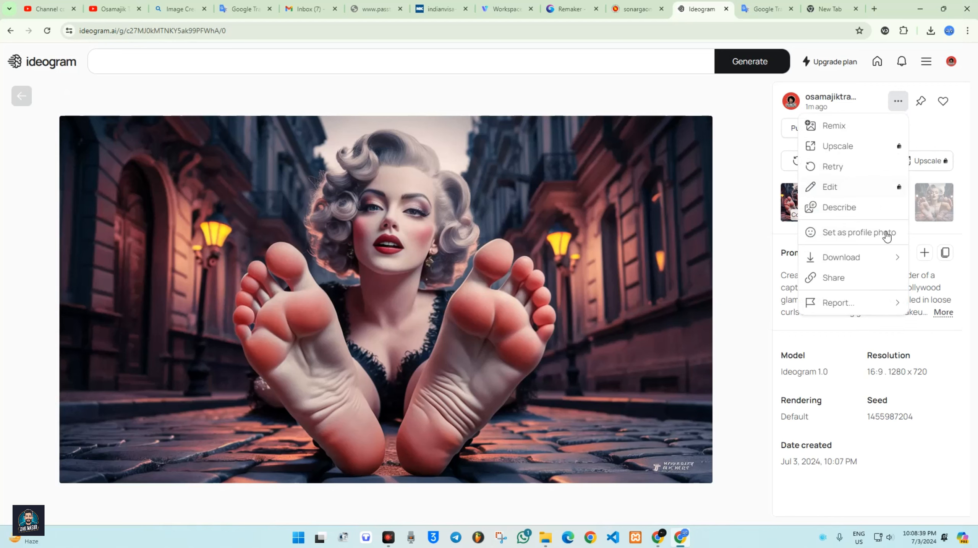
{"action": "mouse_move", "coordinate": [868, 259]}
{"action": "left_click", "coordinate": [760, 274]}
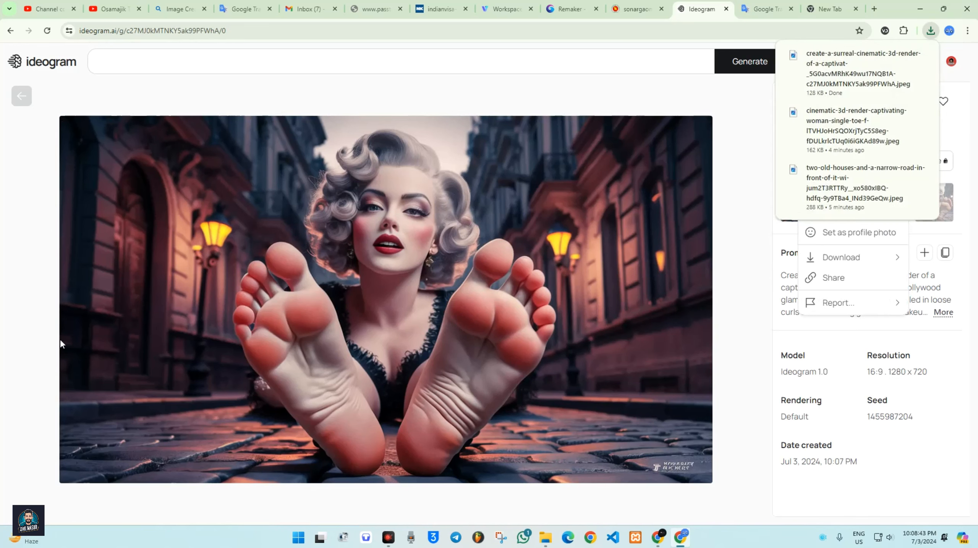
{"action": "left_click", "coordinate": [17, 307]}
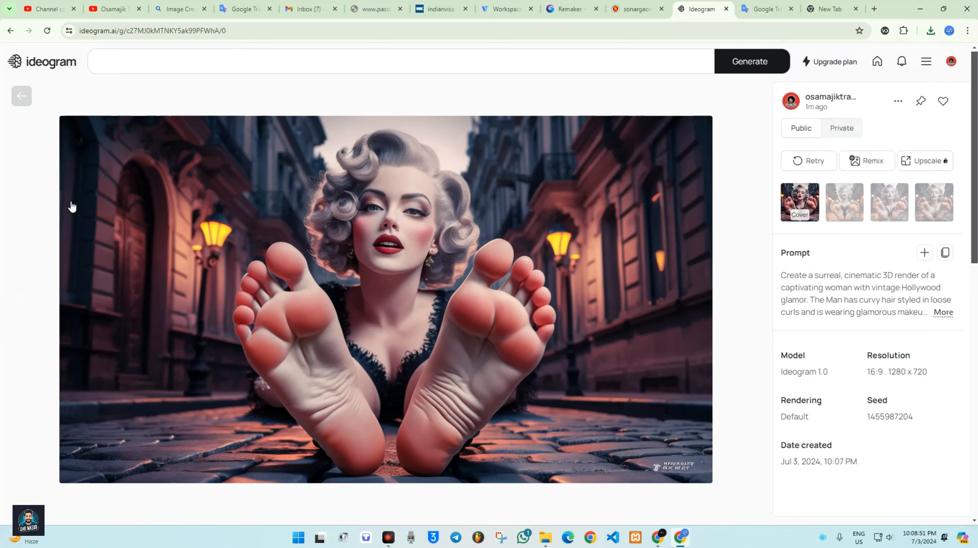
Return to the Explore gallery and look through the community images.
{"action": "left_click", "coordinate": [29, 101]}
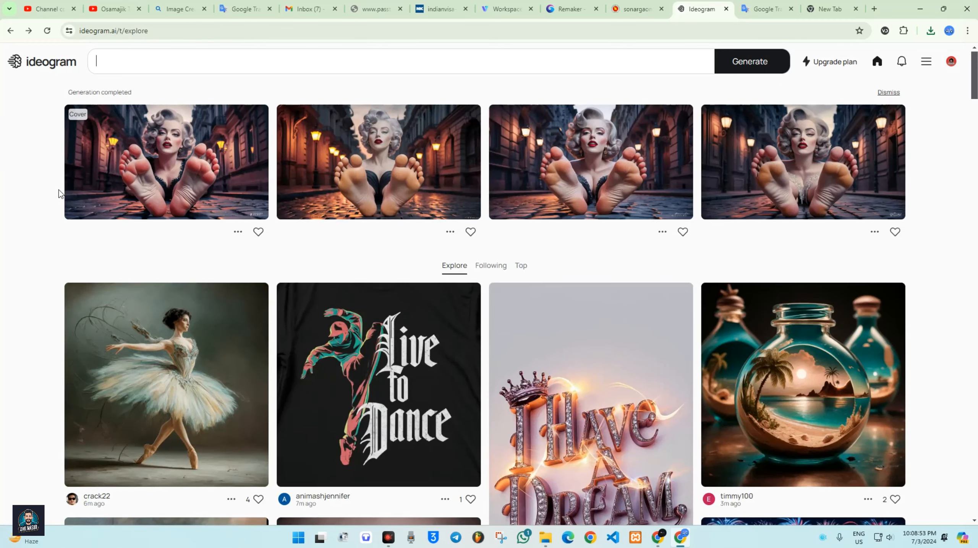
{"action": "scroll", "coordinate": [968, 176], "scroll_direction": "down", "scroll_amount": 5}
{"action": "scroll", "coordinate": [964, 174], "scroll_direction": "down", "scroll_amount": 5}
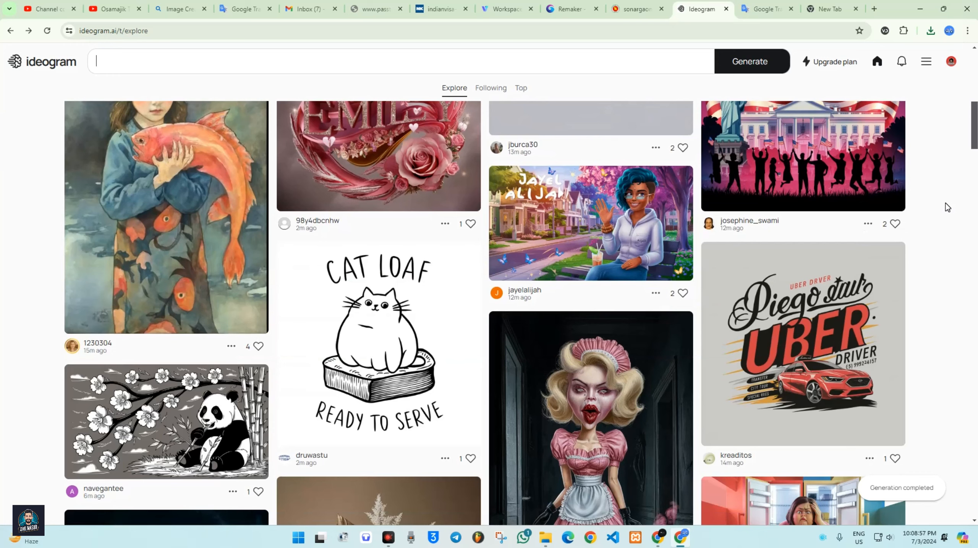
{"action": "scroll", "coordinate": [931, 193], "scroll_direction": "down", "scroll_amount": 12}
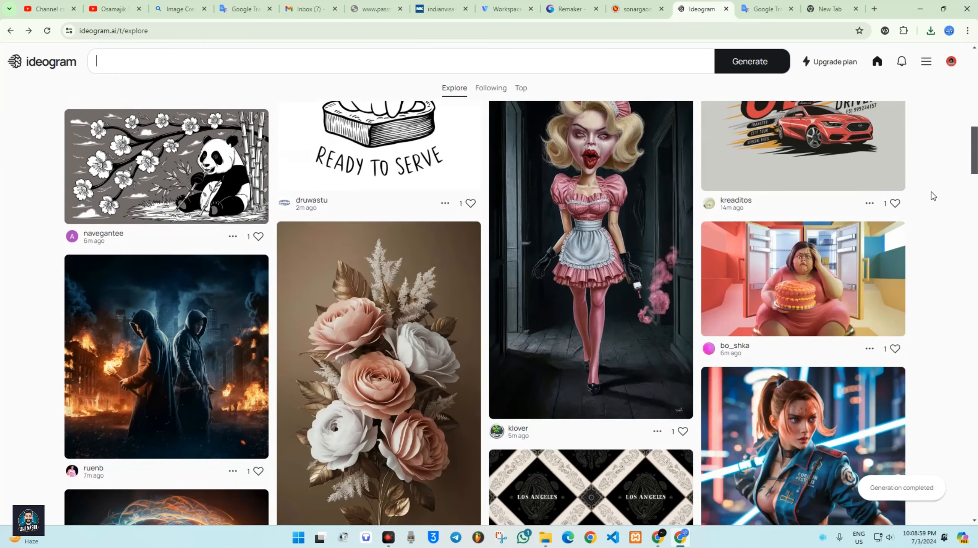
{"action": "scroll", "coordinate": [929, 191], "scroll_direction": "down", "scroll_amount": 5}
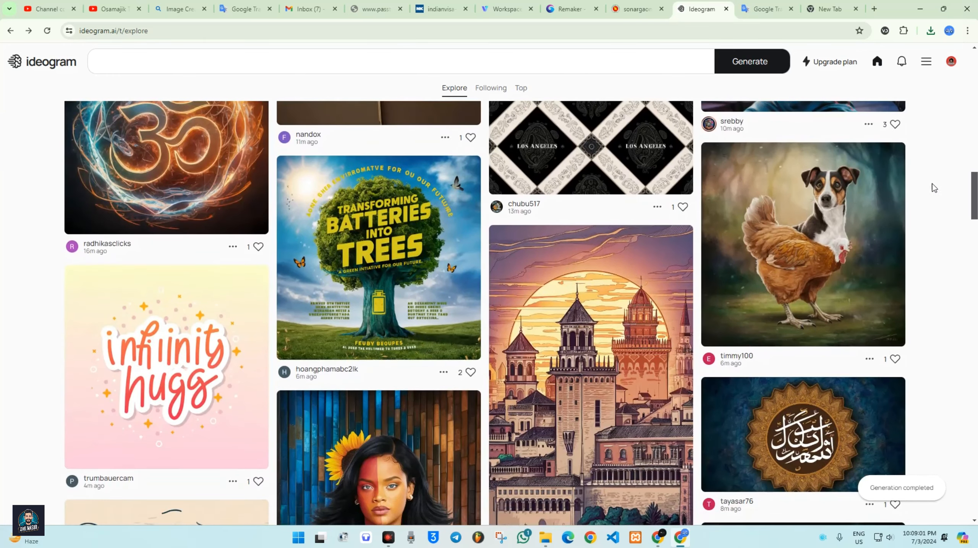
{"action": "scroll", "coordinate": [932, 183], "scroll_direction": "up", "scroll_amount": 3}
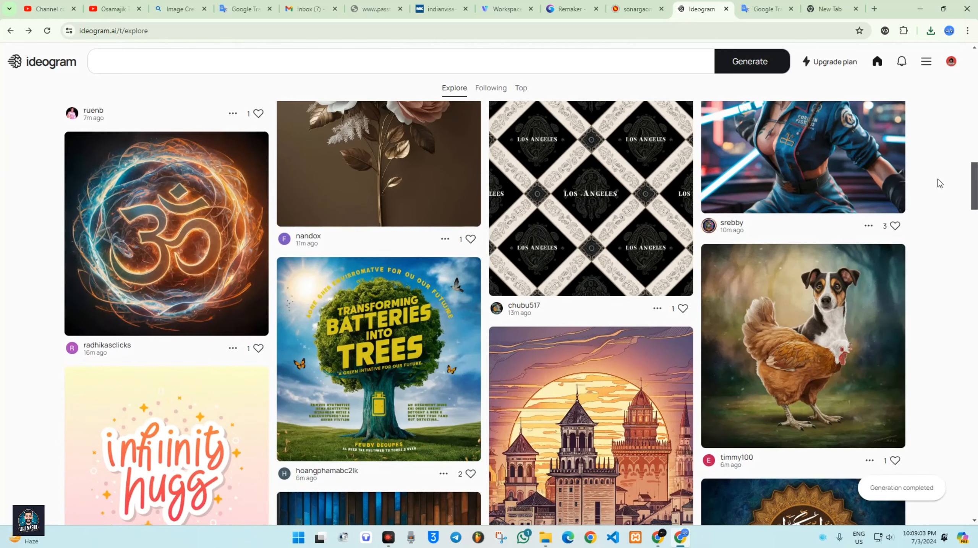
{"action": "scroll", "coordinate": [937, 177], "scroll_direction": "down", "scroll_amount": 5}
{"action": "scroll", "coordinate": [935, 174], "scroll_direction": "down", "scroll_amount": 3}
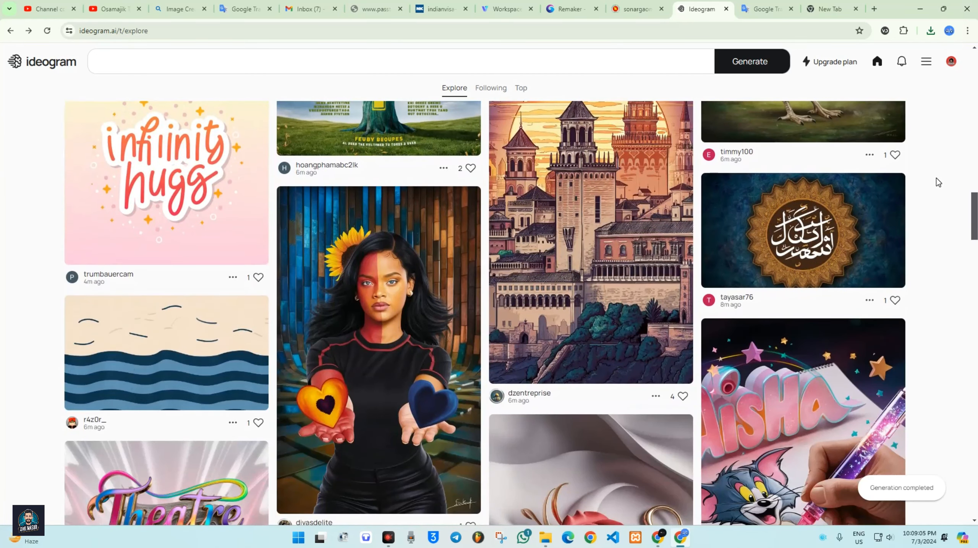